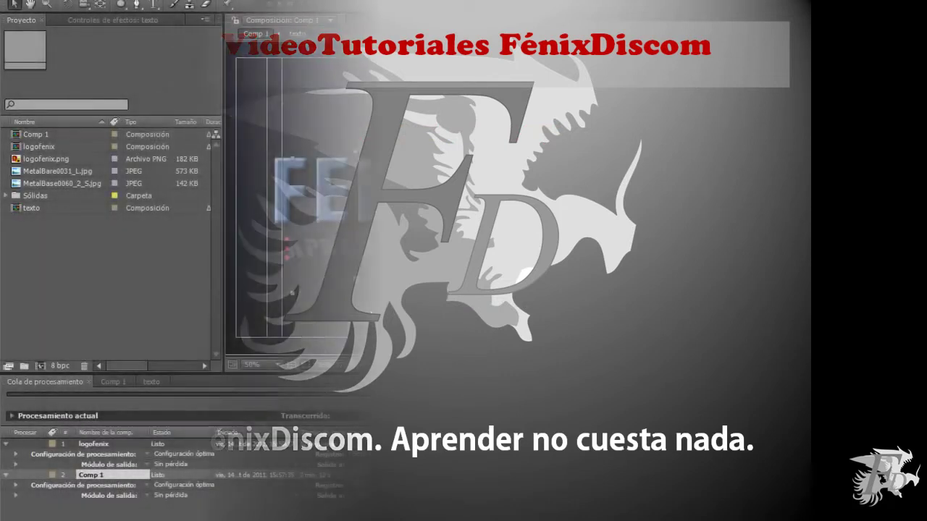
- Bring the render queue into focus, with both finished compositions listed
{"action": "left_click", "coordinate": [703, 427]}
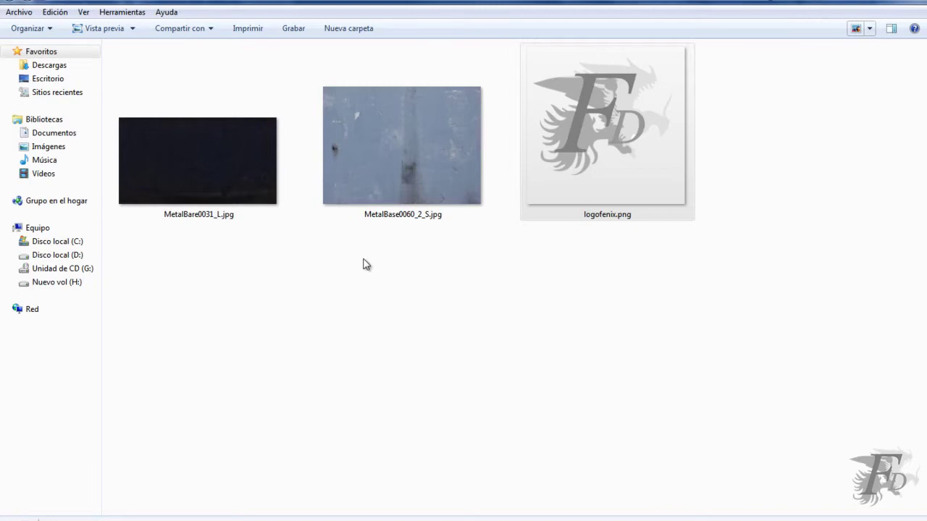
- Inspect MetalBare0031_L.jpg, MetalBase0060_2_S.jpg and logofenix.png in the source folder
{"action": "left_click", "coordinate": [218, 170]}
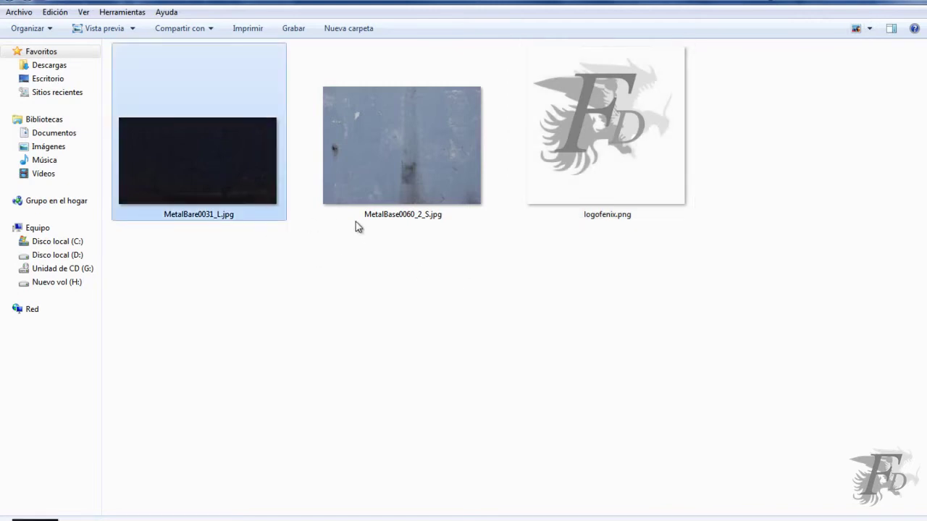
{"action": "left_click", "coordinate": [403, 168]}
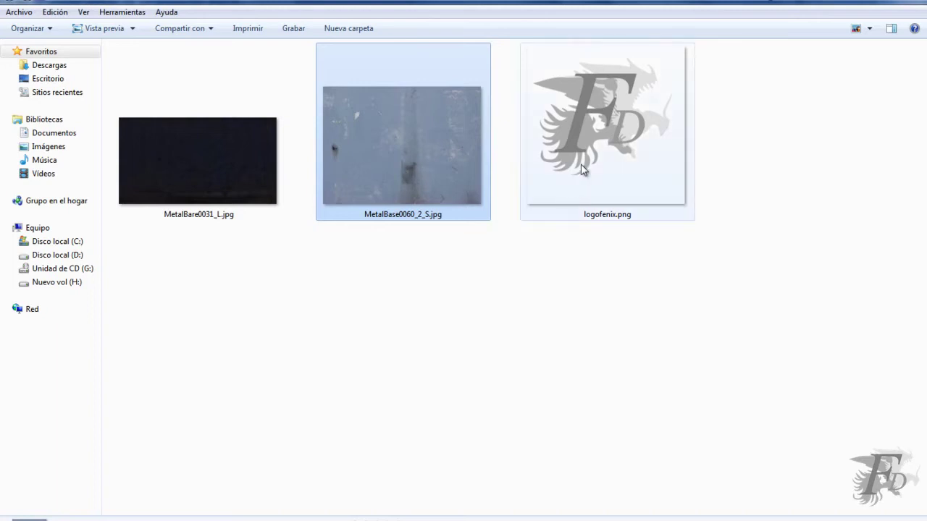
{"action": "left_click", "coordinate": [689, 211]}
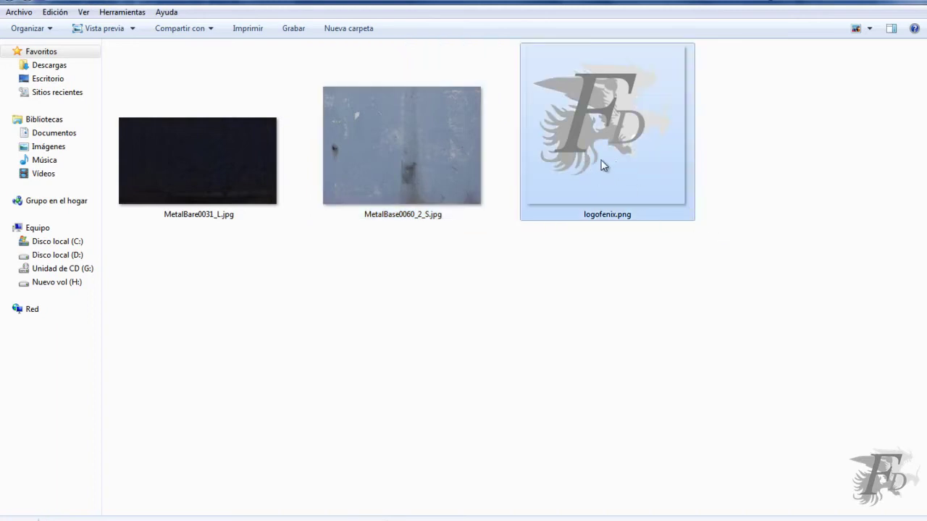
{"action": "mouse_move", "coordinate": [601, 165]}
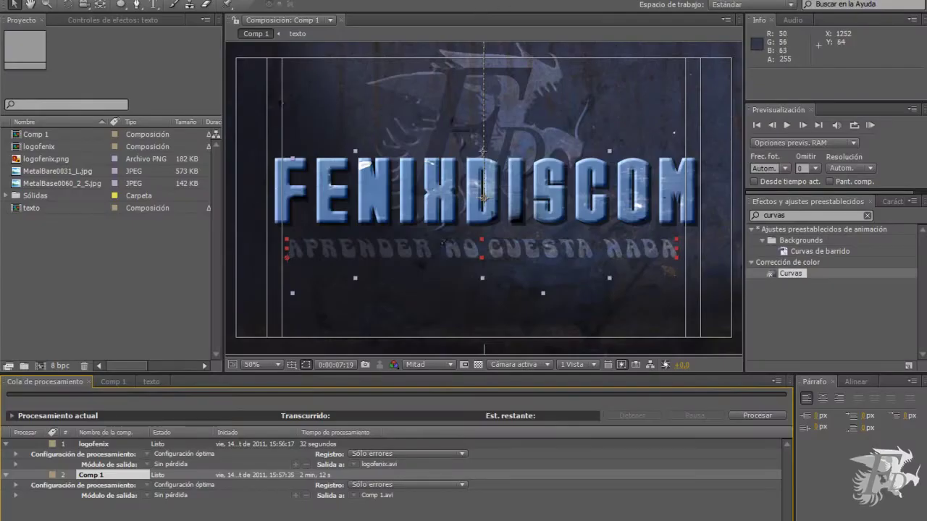
- Start a new empty project, discarding changes to the old one
{"action": "left_click", "coordinate": [15, 1]}
{"action": "mouse_move", "coordinate": [91, 6]}
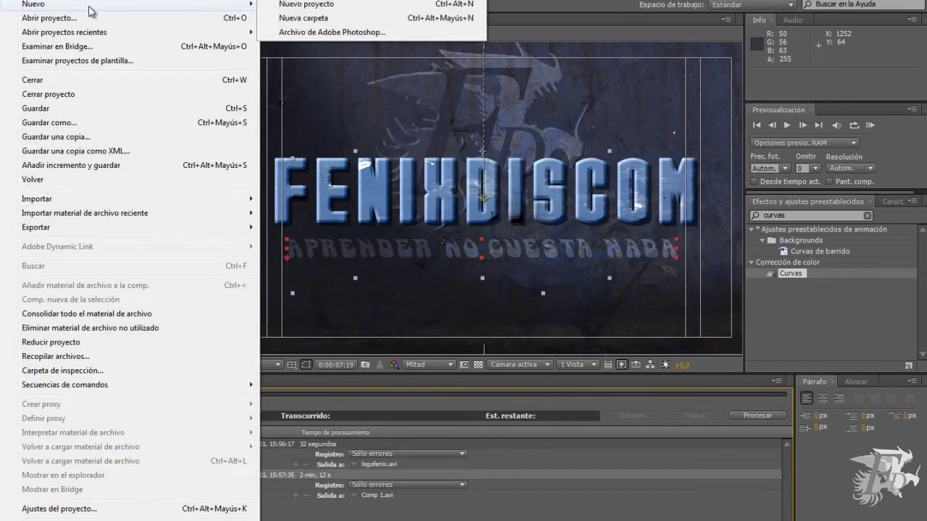
{"action": "left_click", "coordinate": [305, 6]}
{"action": "left_click", "coordinate": [478, 286]}
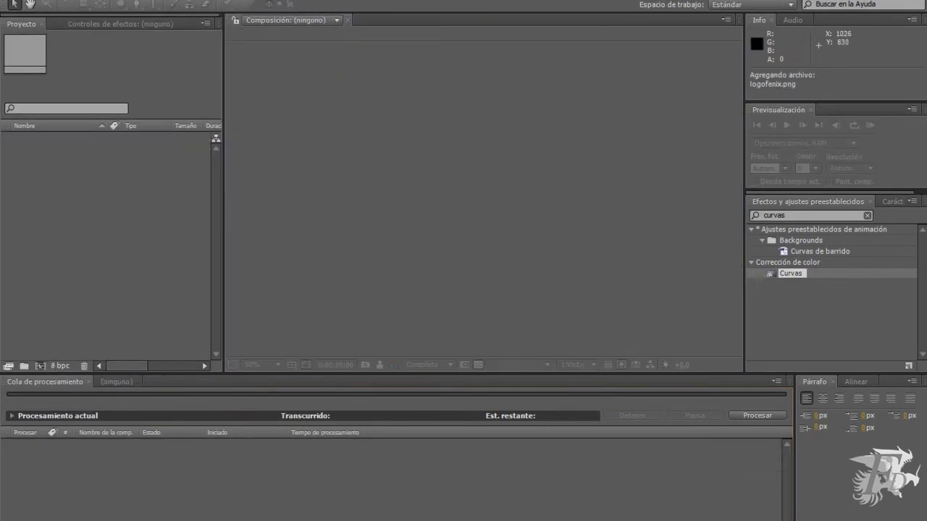
- Create Comp 1 at HDTV 1080 25: 1920×1080, 25 fps, 10 seconds
{"action": "left_click", "coordinate": [92, 4]}
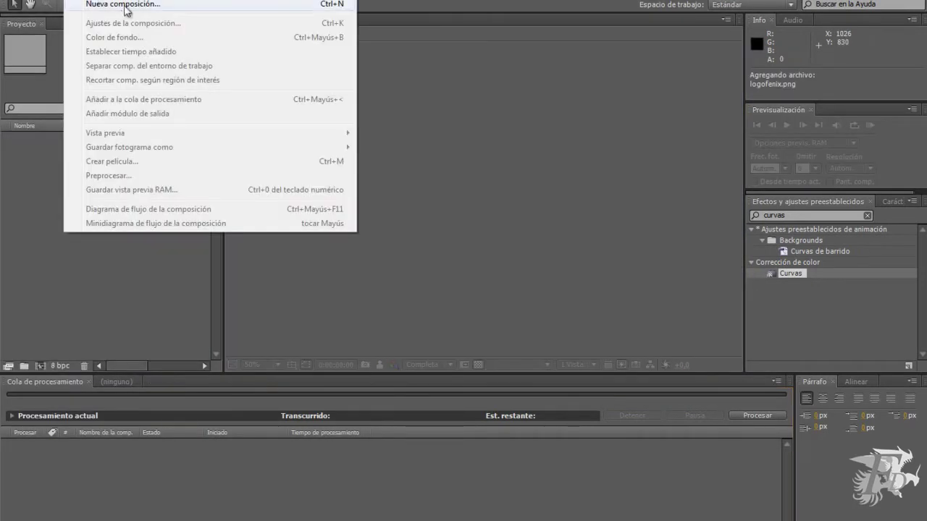
{"action": "left_click", "coordinate": [108, 6]}
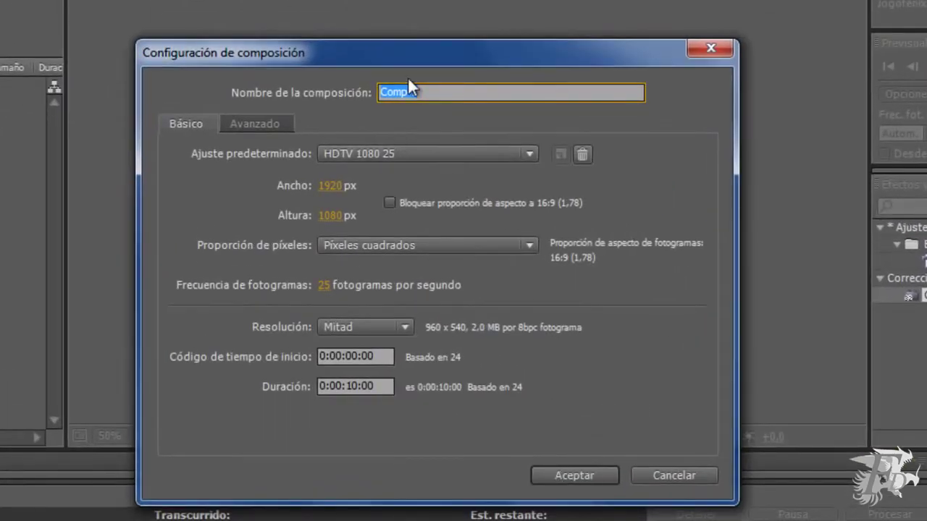
{"action": "left_click_drag", "start_coordinate": [409, 64], "coordinate": [434, 66]}
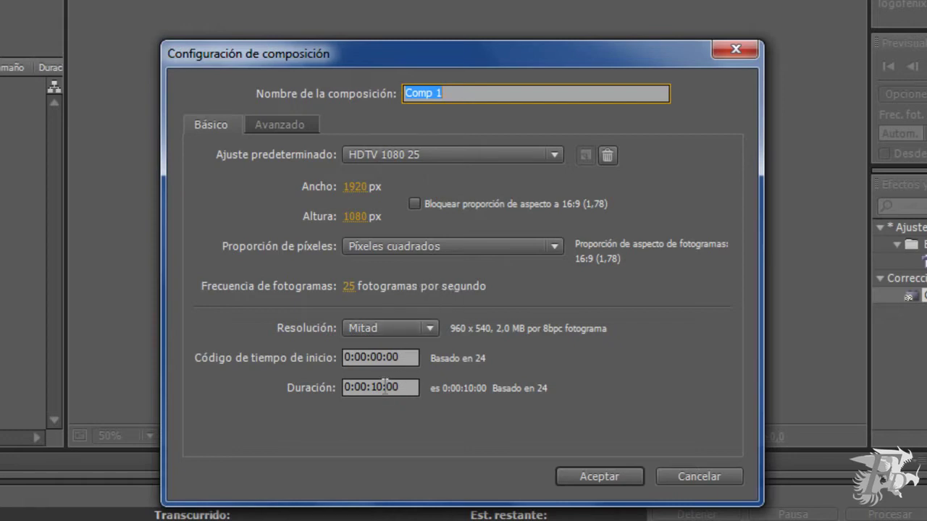
{"action": "left_click", "coordinate": [609, 476]}
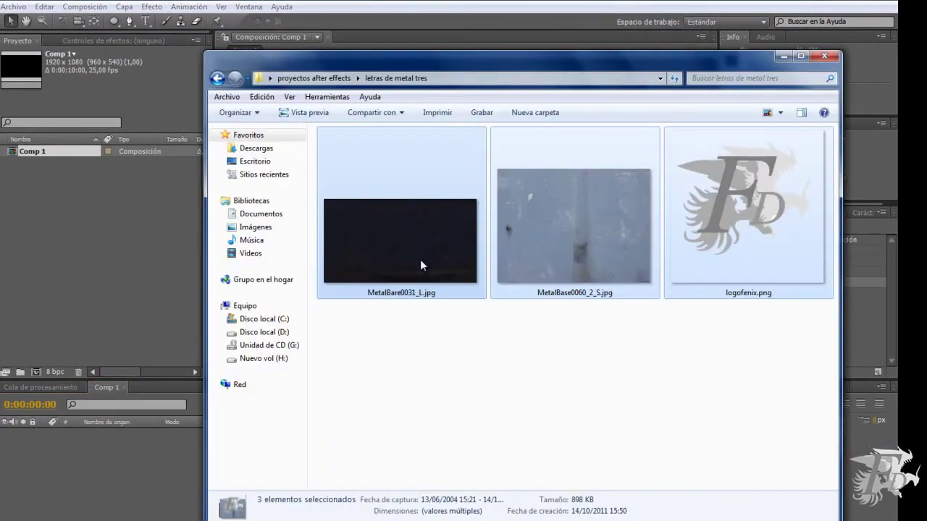
- Import the three images and place MetalBare0031_L.jpg into Comp 1
{"action": "left_click_drag", "start_coordinate": [420, 259], "coordinate": [45, 253]}
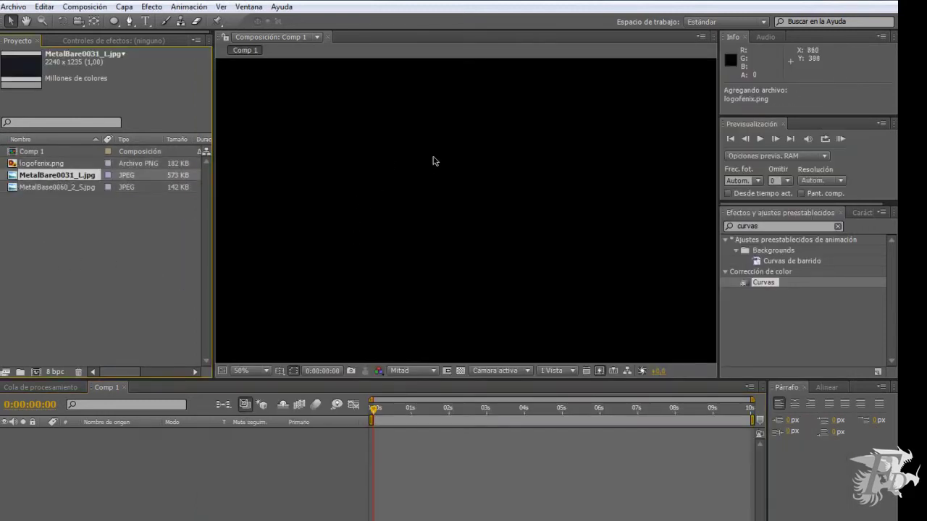
{"action": "left_click_drag", "start_coordinate": [80, 180], "coordinate": [482, 242]}
{"action": "key", "text": "comma"}
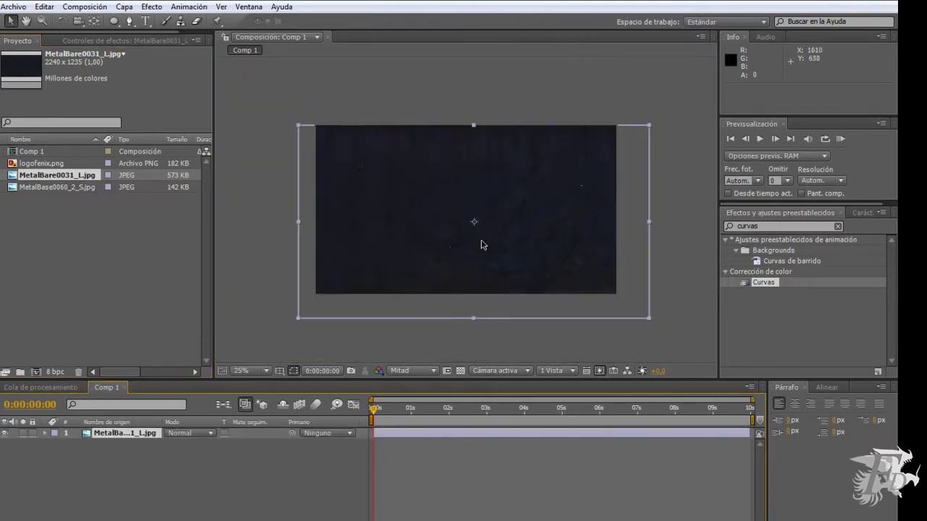
- Fit the dark metal layer to the comp, then add MetalBase0060_2_S.jpg stretched to 162% width
{"action": "left_click", "coordinate": [130, 12]}
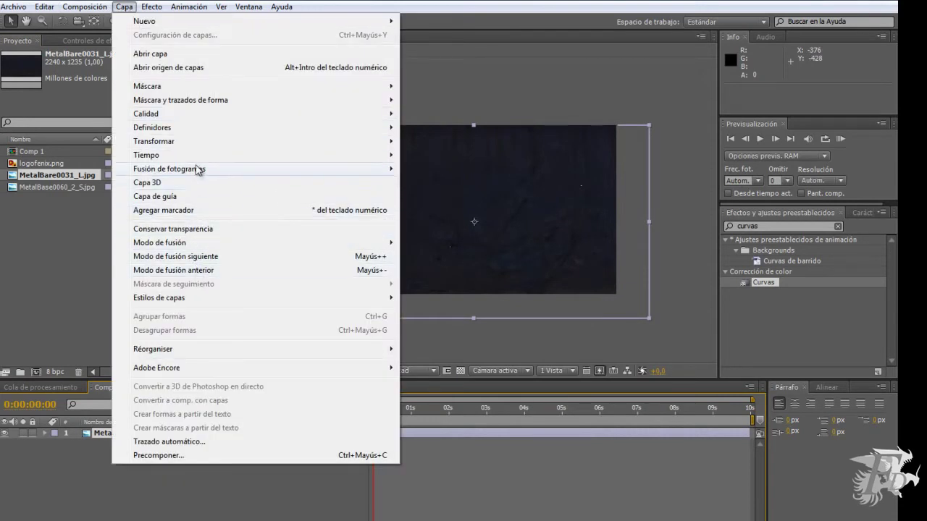
{"action": "mouse_move", "coordinate": [196, 146]}
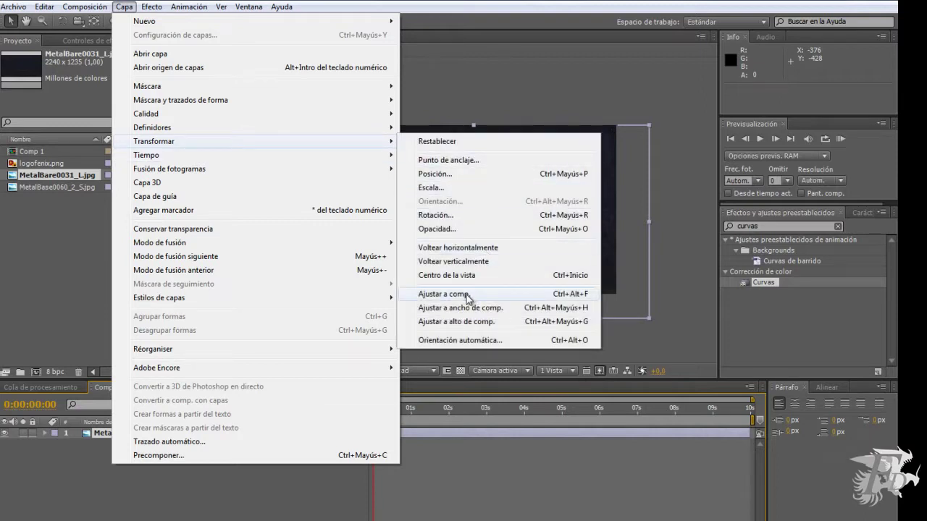
{"action": "left_click", "coordinate": [469, 296]}
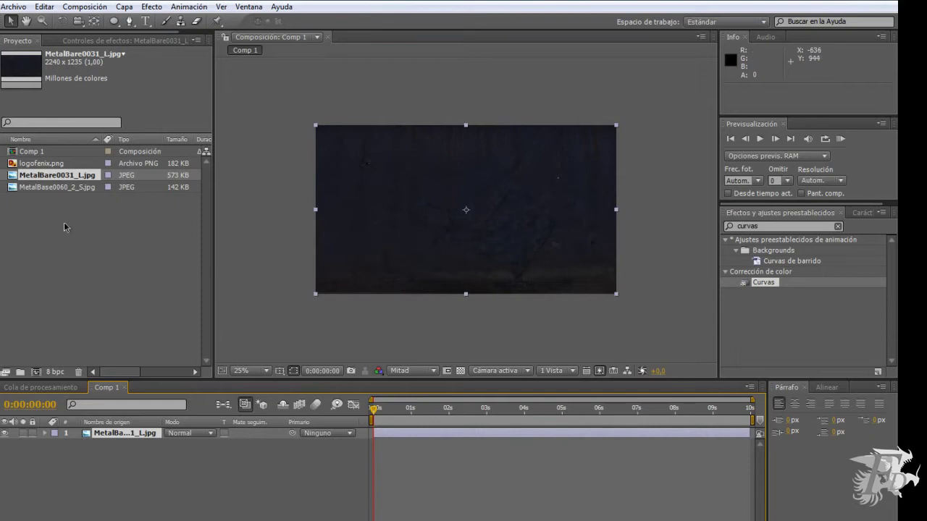
{"action": "mouse_move", "coordinate": [69, 188]}
{"action": "left_mouse_down"}
{"action": "mouse_move", "coordinate": [82, 202]}
{"action": "mouse_move", "coordinate": [468, 218]}
{"action": "left_mouse_up"}
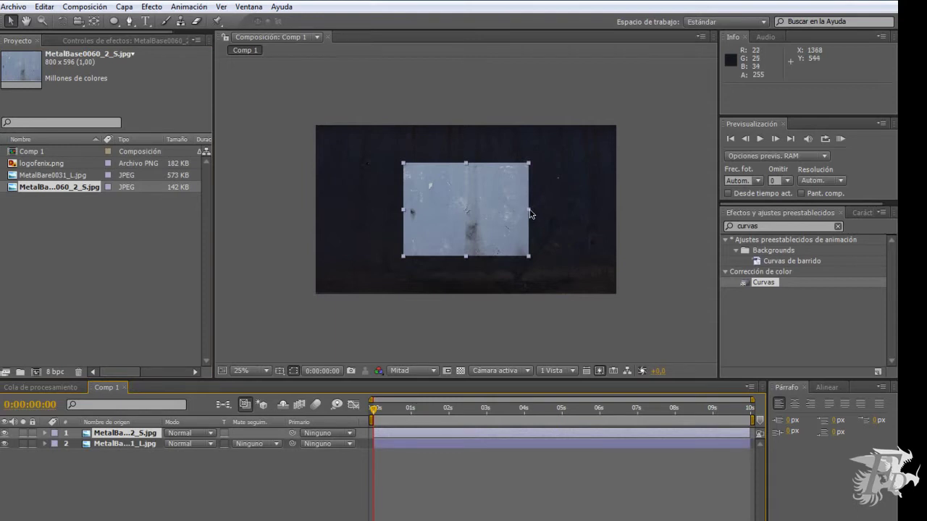
{"action": "left_click_drag", "start_coordinate": [529, 213], "coordinate": [569, 213]}
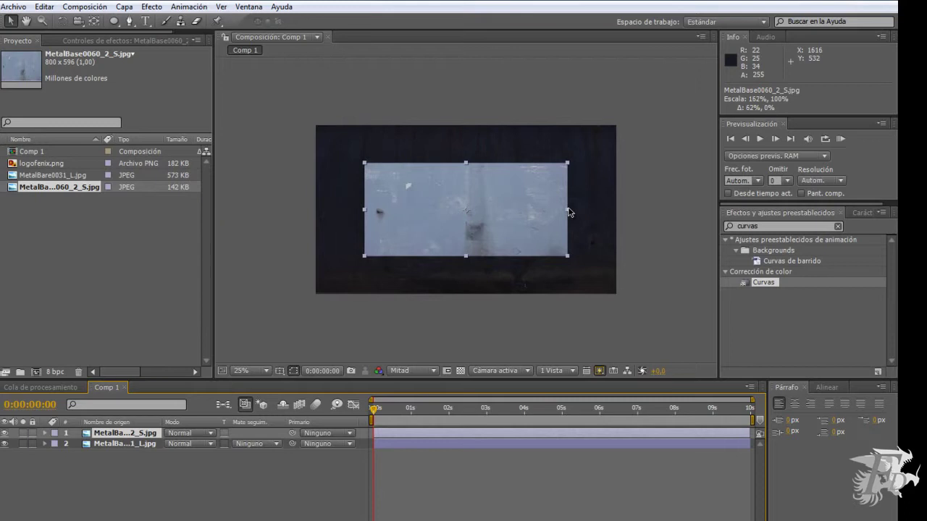
- Show title/action safe margins in the viewer and select the Horizontal Type tool
{"action": "left_click", "coordinate": [279, 371]}
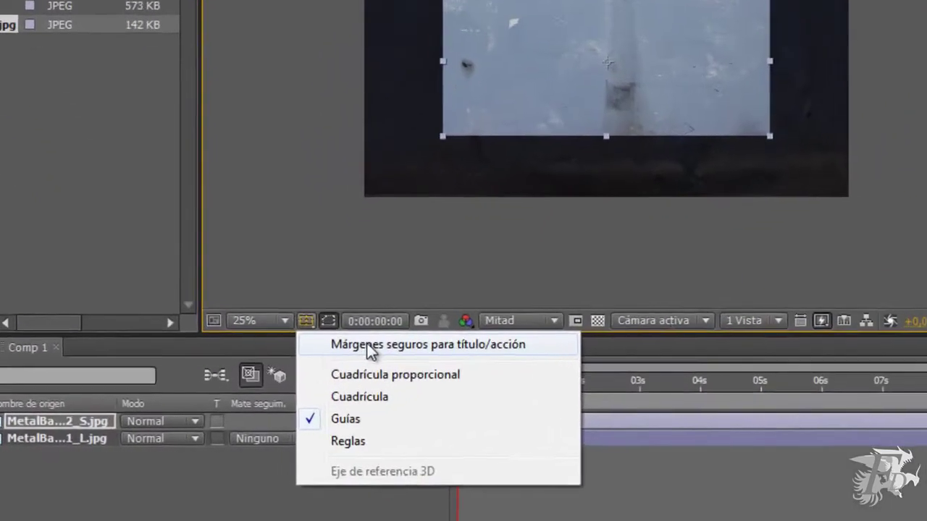
{"action": "left_click", "coordinate": [369, 345]}
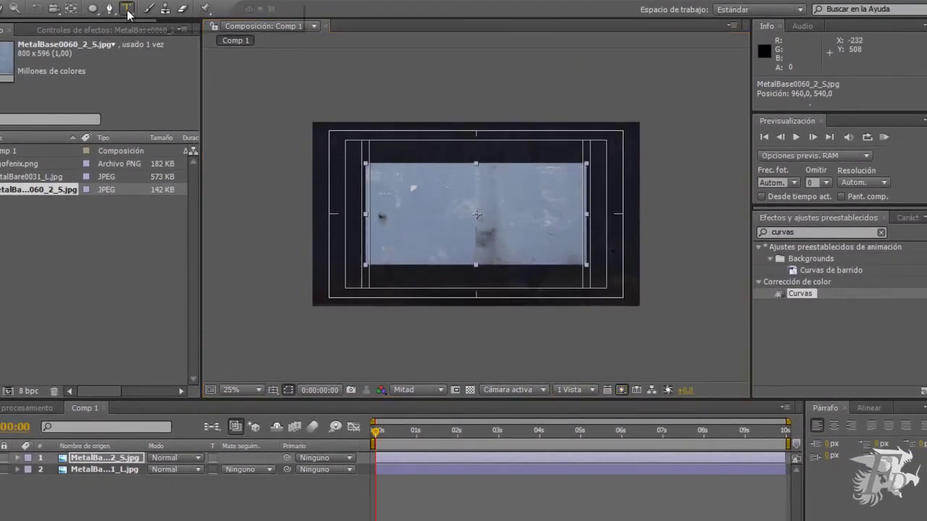
{"action": "left_click", "coordinate": [127, 11]}
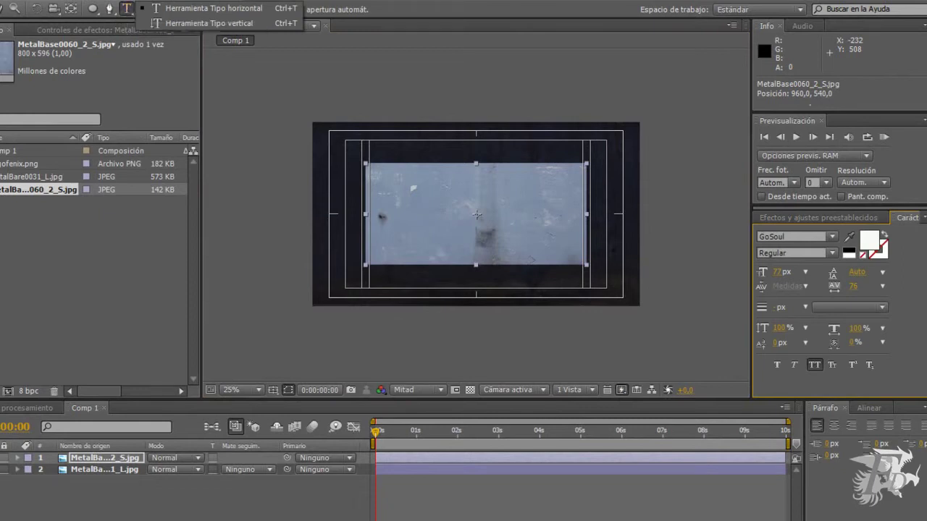
{"action": "left_click", "coordinate": [128, 11]}
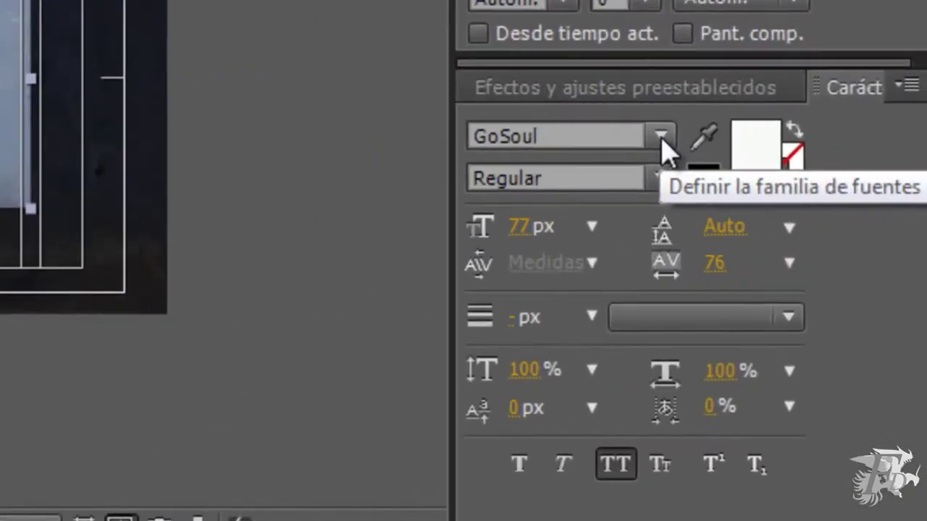
- Choose CGF Arch Reactor from the Character panel's font list
{"action": "left_click", "coordinate": [662, 138]}
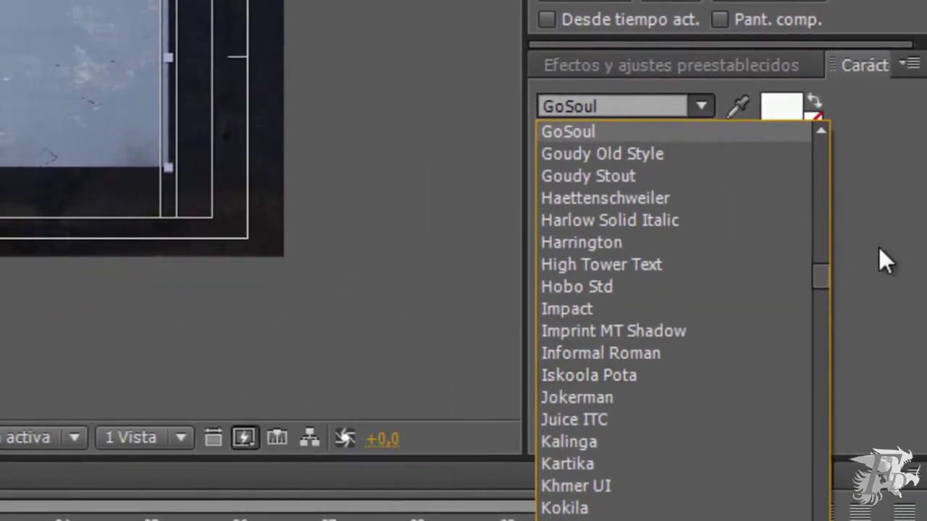
{"action": "mouse_move", "coordinate": [825, 278]}
{"action": "left_mouse_down"}
{"action": "mouse_move", "coordinate": [815, 194]}
{"action": "mouse_move", "coordinate": [816, 214]}
{"action": "left_mouse_up"}
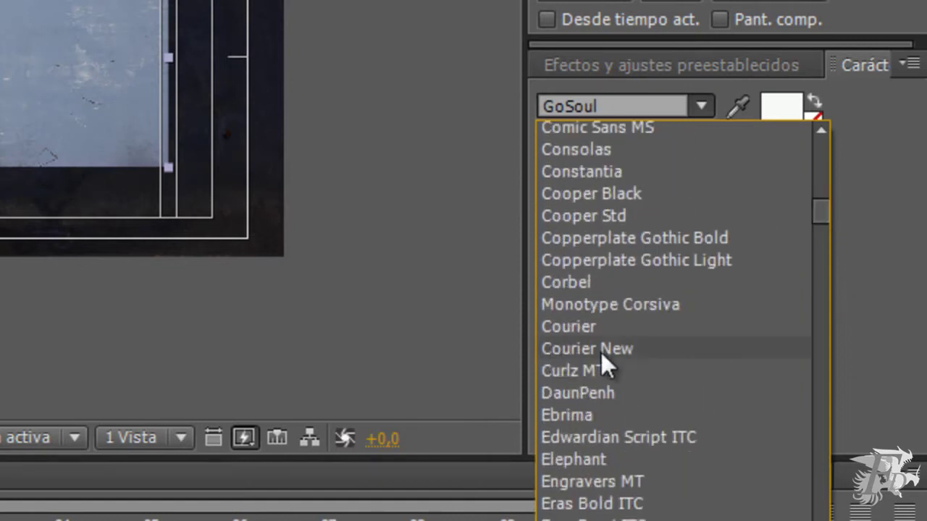
{"action": "scroll", "coordinate": [601, 355], "scroll_direction": "up", "scroll_amount": 1}
{"action": "scroll", "coordinate": [601, 355], "scroll_direction": "up", "scroll_amount": 2}
{"action": "scroll", "coordinate": [601, 353], "scroll_direction": "up", "scroll_amount": 1}
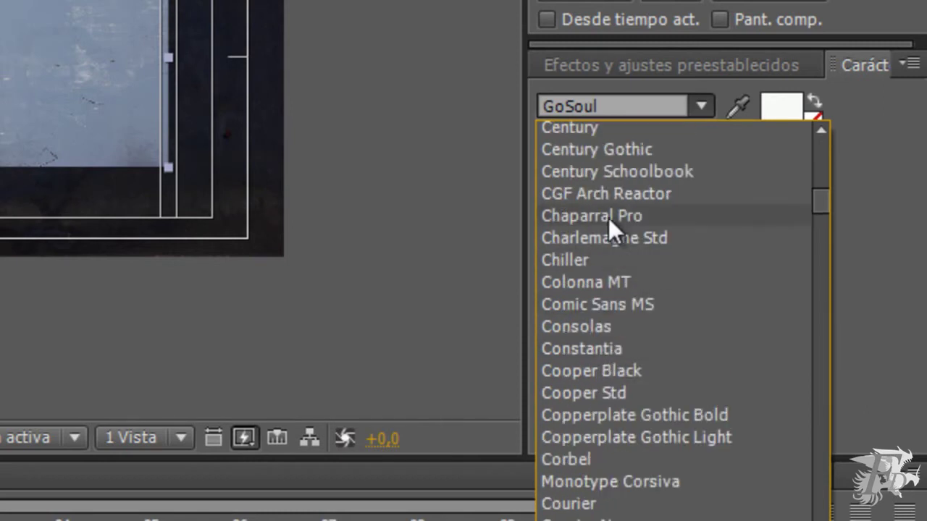
{"action": "left_click", "coordinate": [602, 195]}
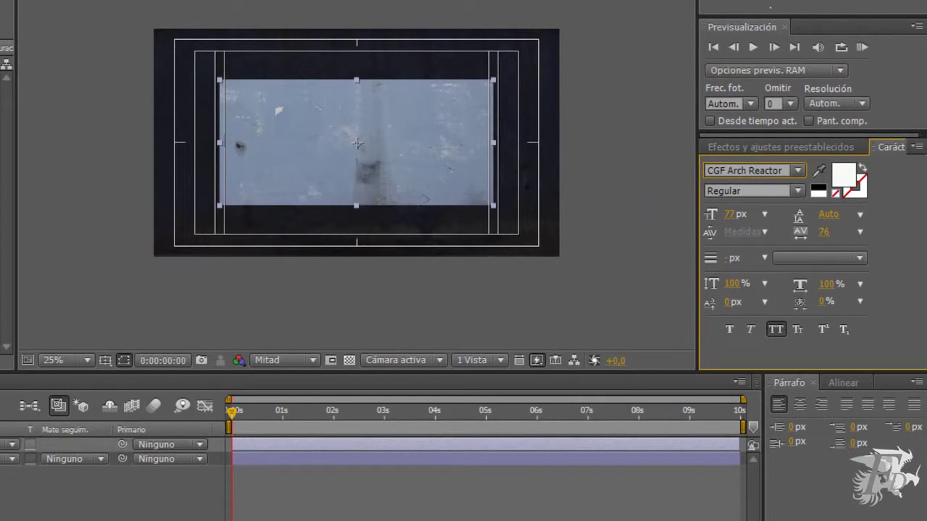
- Type the title FENIXDISCOM as a new text layer
{"action": "left_click", "coordinate": [231, 139]}
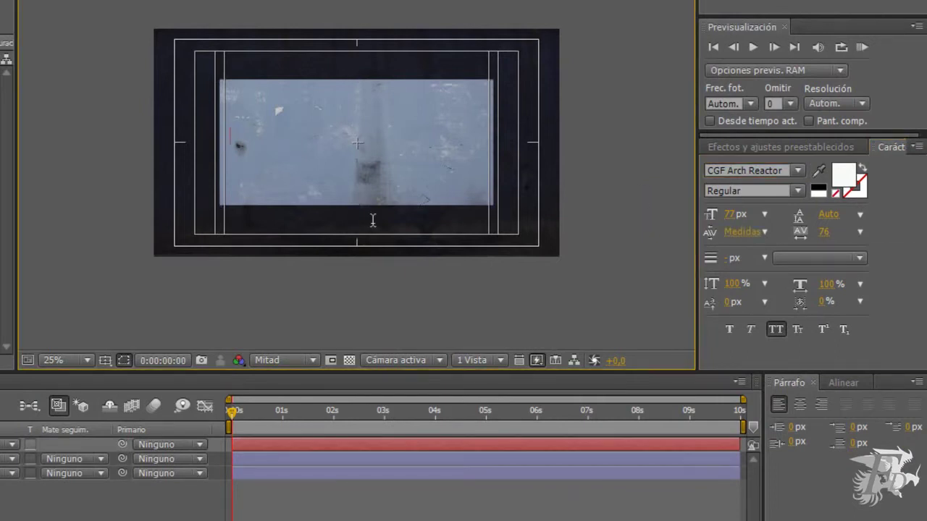
{"action": "type", "text": "FENIHIDSC"}
{"action": "key", "text": "BackSpace"}
{"action": "key", "text": "BackSpace"}
{"action": "key", "text": "BackSpace"}
{"action": "key", "text": "BackSpace"}
{"action": "type", "text": "DISCON"}
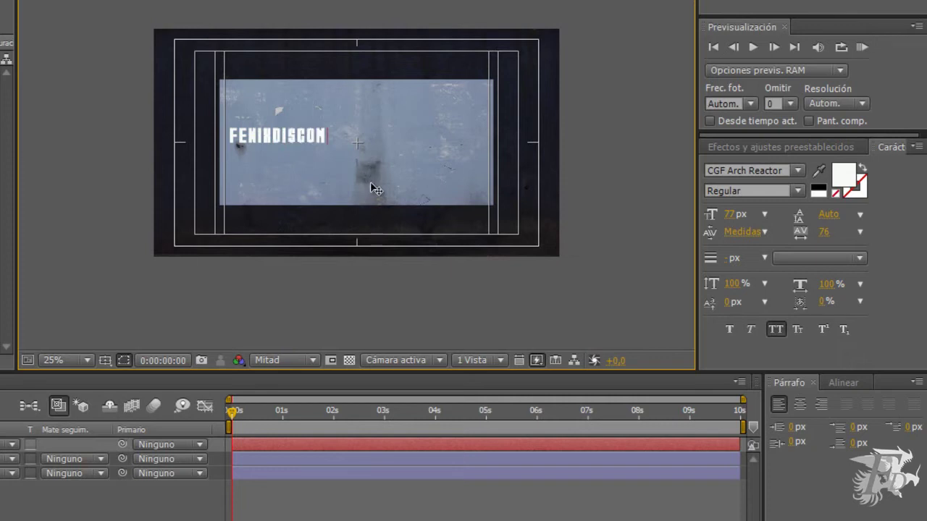
- Enlarge the title to about 200 px and shift it slightly left and down
{"action": "key", "text": "ctrl+a"}
{"action": "left_click_drag", "start_coordinate": [735, 217], "coordinate": [805, 216]}
{"action": "left_click_drag", "start_coordinate": [823, 214], "coordinate": [846, 214]}
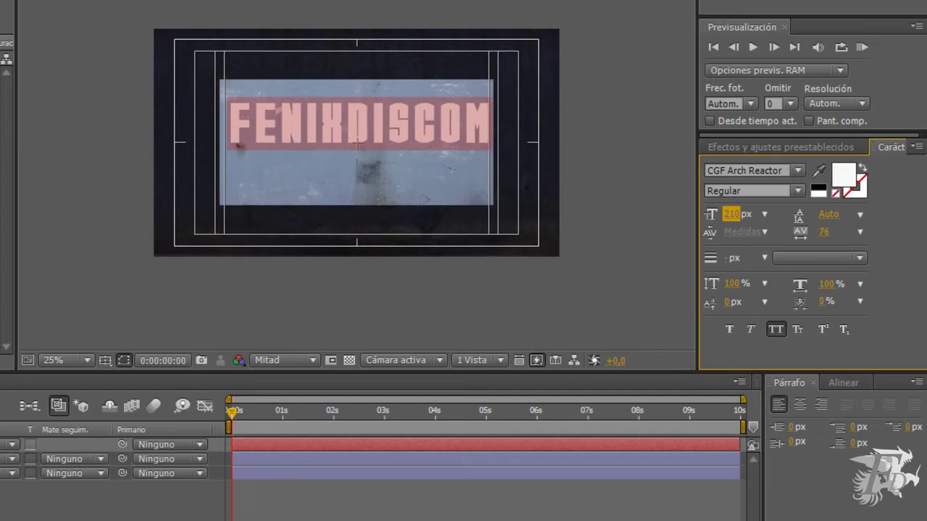
{"action": "left_click", "coordinate": [290, 107]}
{"action": "left_click_drag", "start_coordinate": [289, 123], "coordinate": [285, 130]}
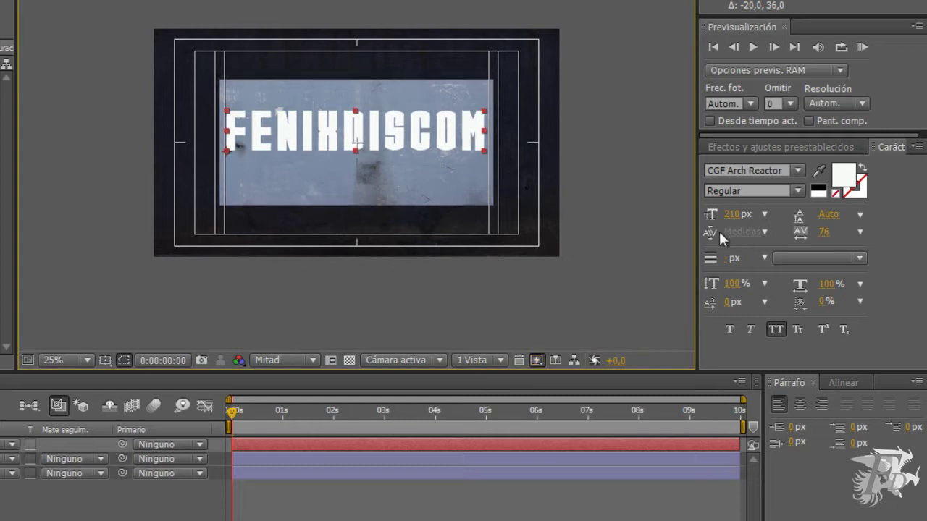
- Set the title's font size to exactly 220 px and nudge it to centre
{"action": "left_click", "coordinate": [733, 214]}
{"action": "type", "text": "220"}
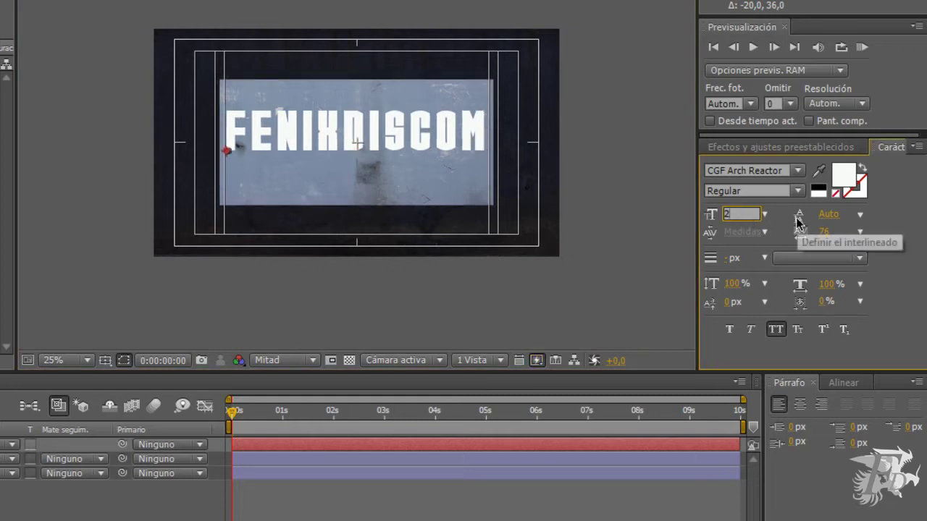
{"action": "key", "text": "Return"}
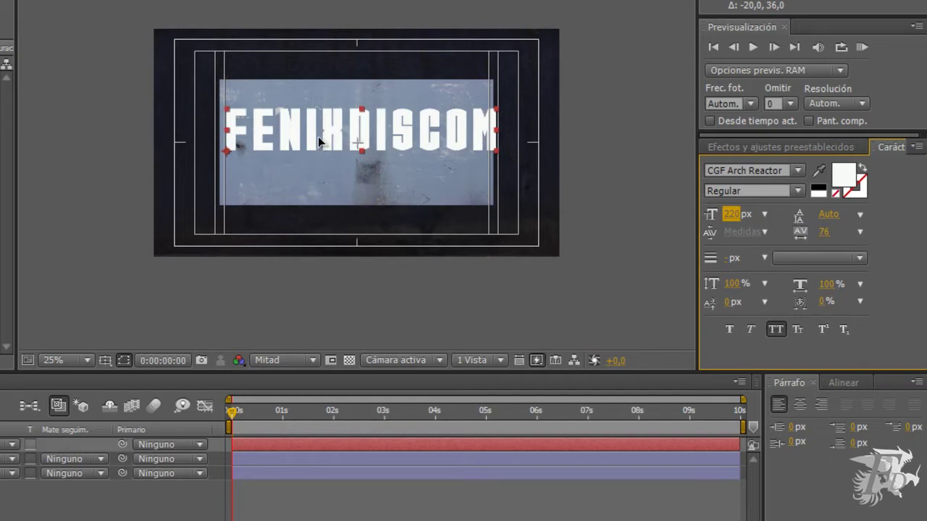
{"action": "left_click_drag", "start_coordinate": [319, 142], "coordinate": [312, 142]}
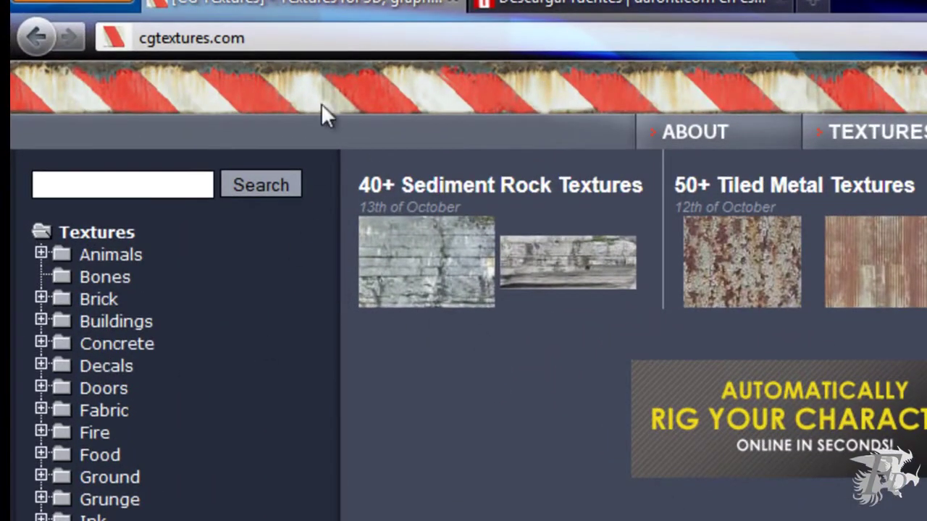
- Load dafont.com in the browser and compare it with the cgtextures.com tab
{"action": "left_click_drag", "start_coordinate": [259, 37], "coordinate": [131, 38]}
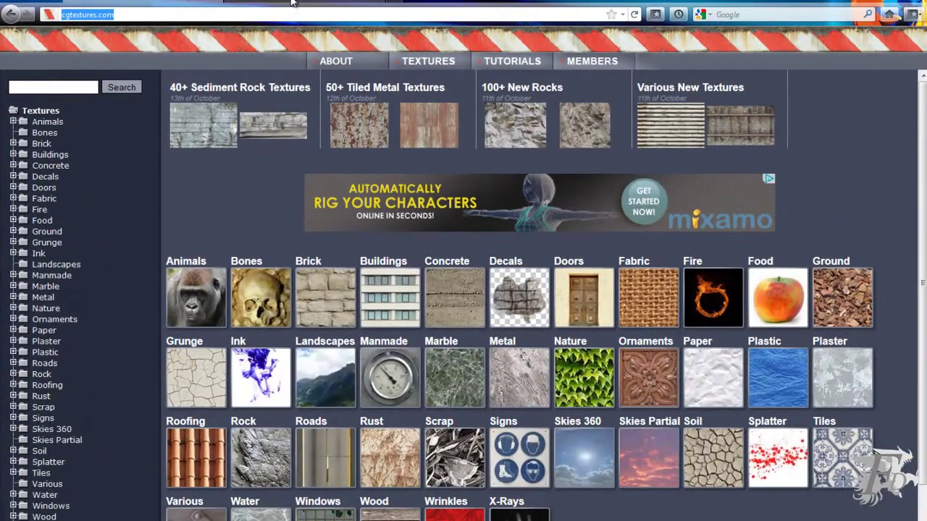
{"action": "type", "text": "dafont.com"}
{"action": "key", "text": "Return"}
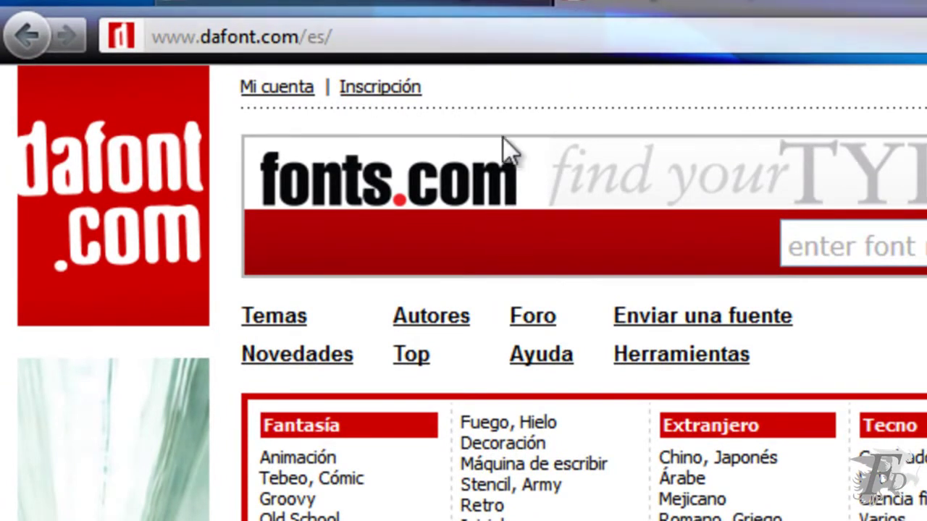
{"action": "left_click", "coordinate": [439, 3]}
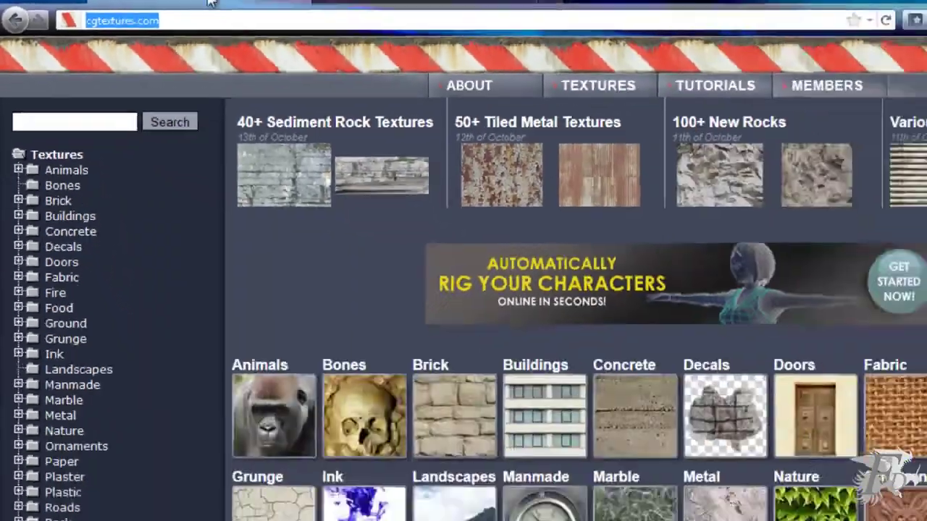
{"action": "left_click", "coordinate": [210, 3]}
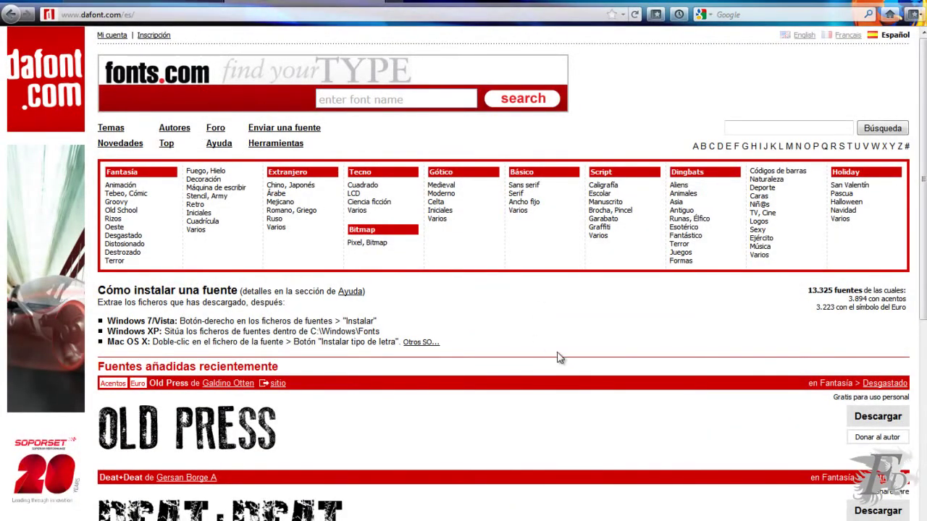
{"action": "scroll", "coordinate": [490, 368], "scroll_direction": "down", "scroll_amount": 3}
{"action": "scroll", "coordinate": [456, 370], "scroll_direction": "up", "scroll_amount": 2}
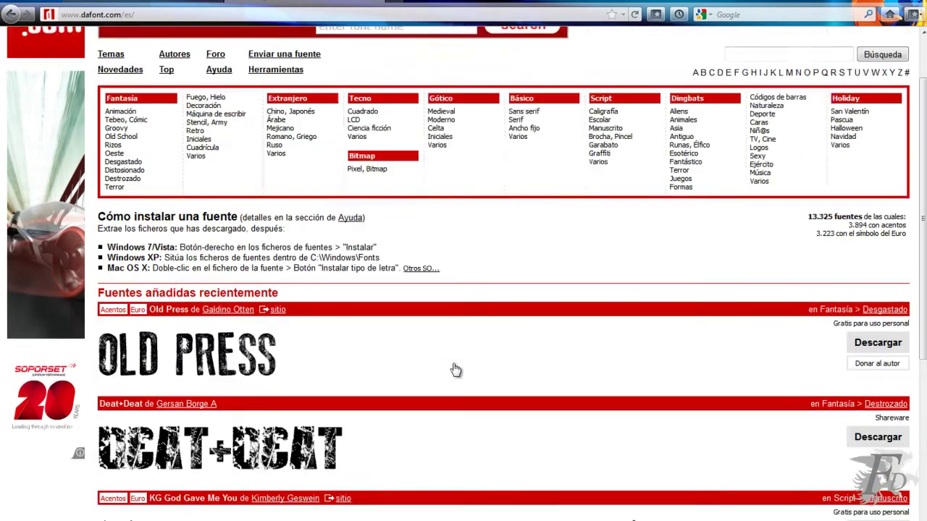
{"action": "scroll", "coordinate": [493, 388], "scroll_direction": "up", "scroll_amount": 2}
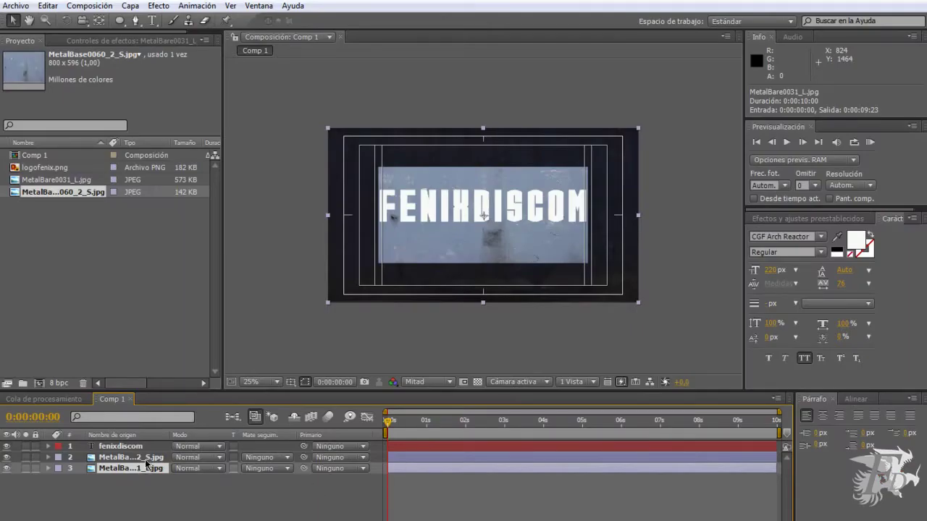
- Rename the bottom metal texture layer to 'fondo'
{"action": "left_click", "coordinate": [146, 460]}
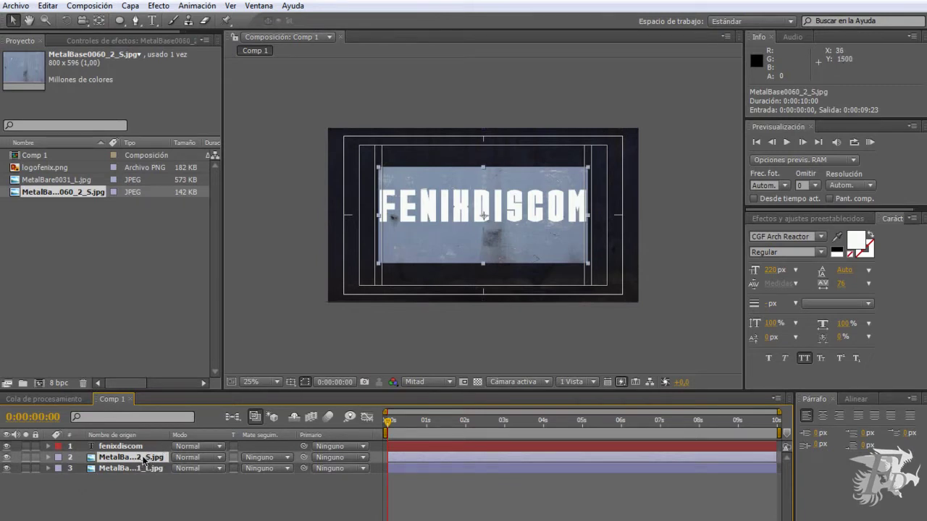
{"action": "left_click", "coordinate": [126, 470]}
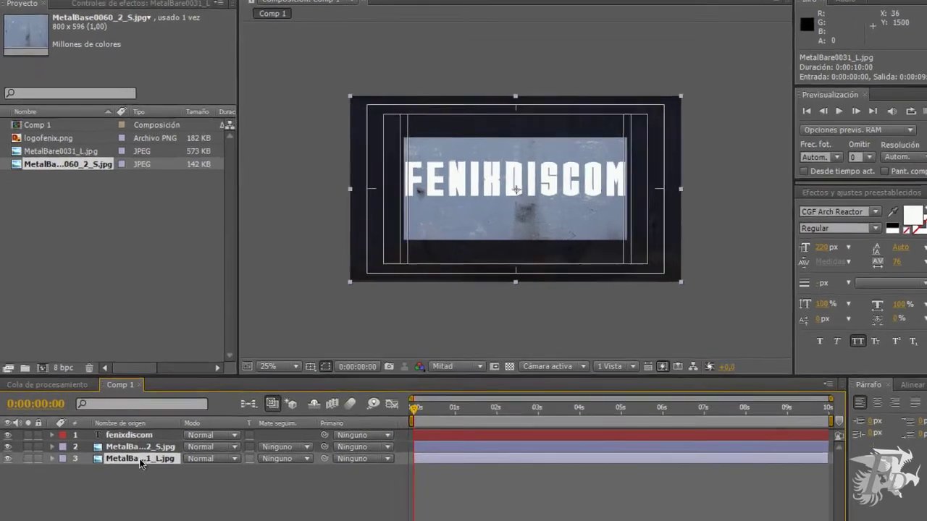
{"action": "right_click", "coordinate": [131, 471]}
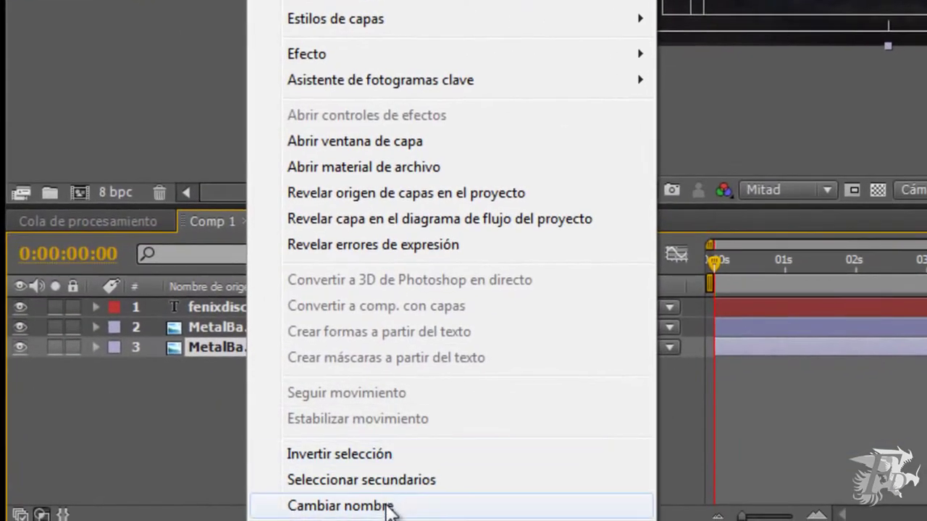
{"action": "left_click", "coordinate": [389, 510]}
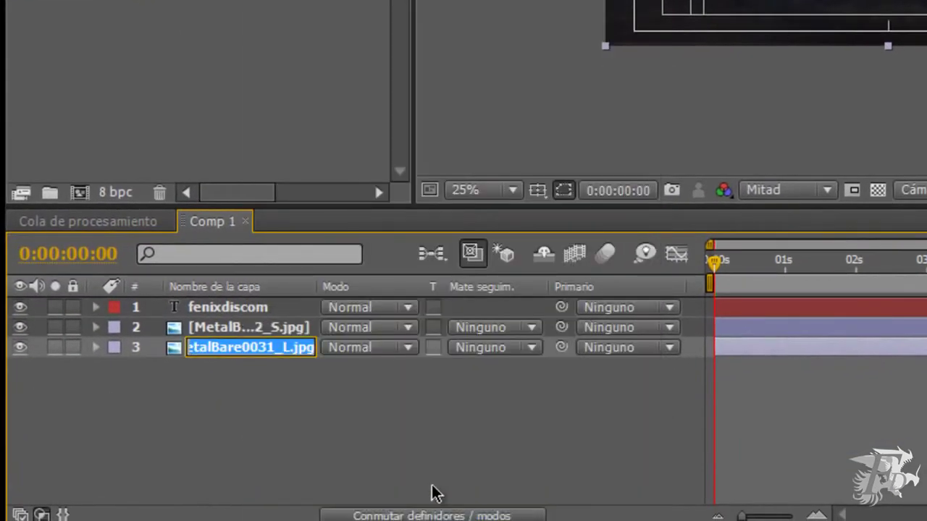
{"action": "type", "text": "fondo"}
{"action": "key", "text": "Return"}
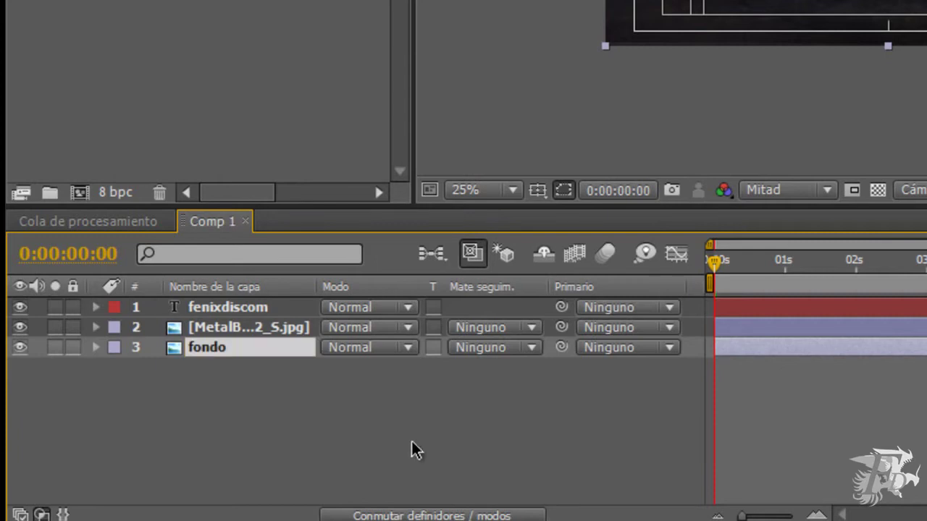
- Rename the middle metal texture layer to 'textura letras'
{"action": "left_click", "coordinate": [259, 327]}
{"action": "right_click", "coordinate": [260, 328]}
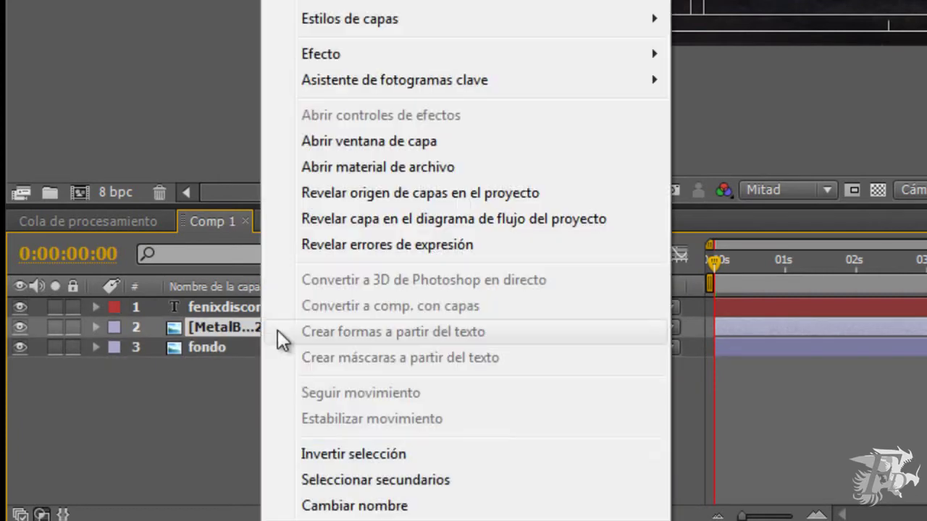
{"action": "left_click", "coordinate": [382, 505]}
{"action": "type", "text": "textura letras"}
{"action": "key", "text": "Return"}
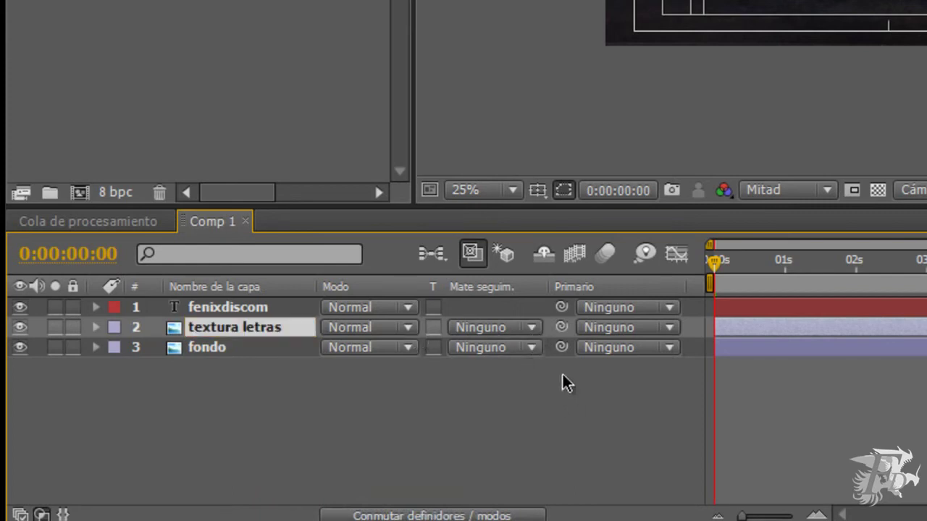
- Set textura letras' track matte to Luma 'fenixdiscom', toggling the transfer controls columns
{"action": "left_click", "coordinate": [534, 331]}
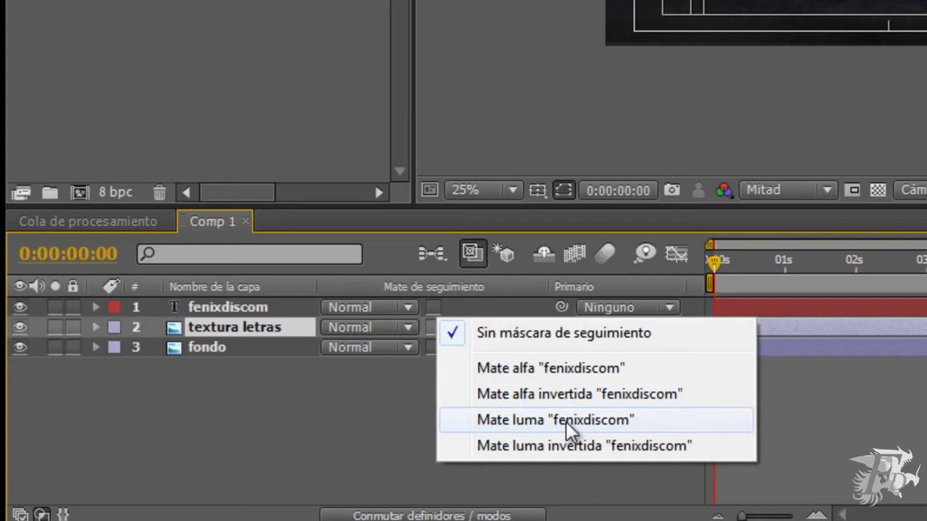
{"action": "left_click", "coordinate": [566, 421]}
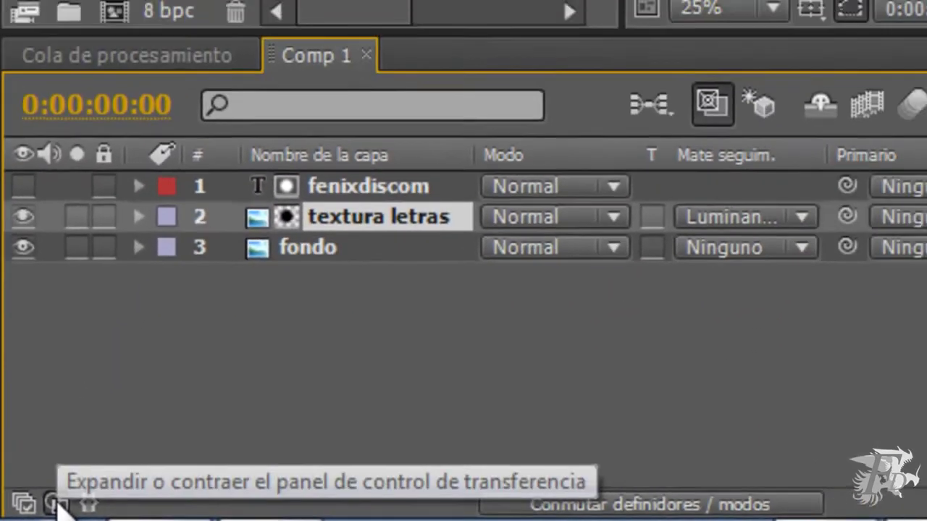
{"action": "left_click", "coordinate": [55, 503]}
{"action": "left_click", "coordinate": [55, 504]}
{"action": "left_click", "coordinate": [55, 503]}
{"action": "left_click", "coordinate": [50, 505]}
{"action": "left_click", "coordinate": [49, 504]}
{"action": "left_click", "coordinate": [49, 505]}
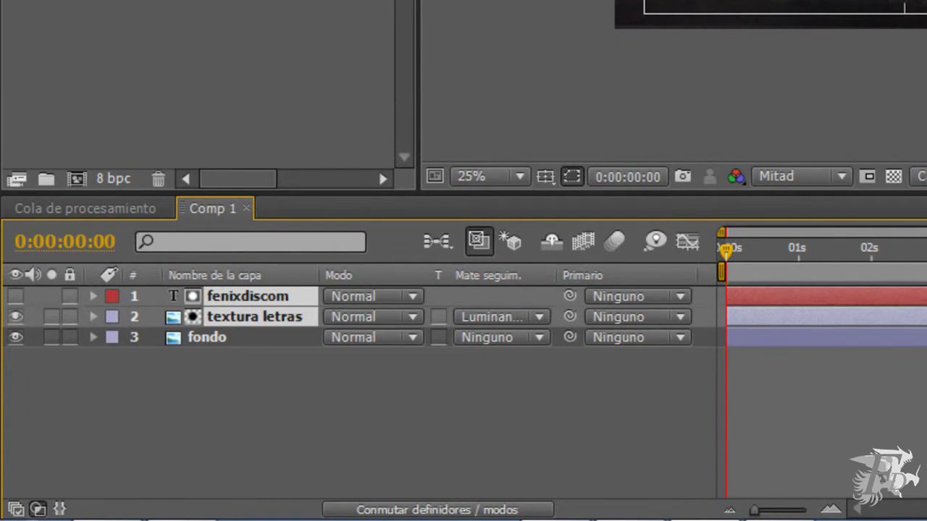
- Precompose fenixdiscom and textura letras into a composition 'texto', opening it afterwards
{"action": "right_click", "coordinate": [221, 316]}
{"action": "left_click", "coordinate": [330, 337]}
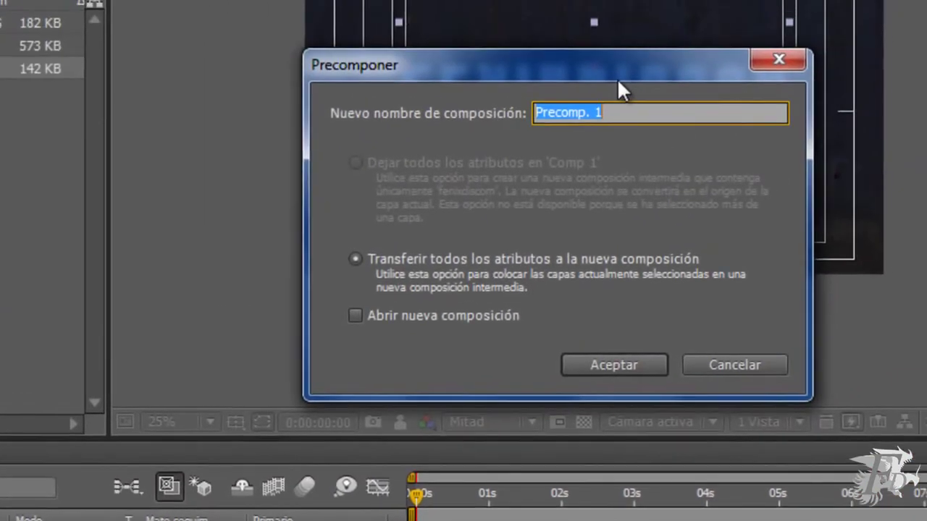
{"action": "type", "text": "texto"}
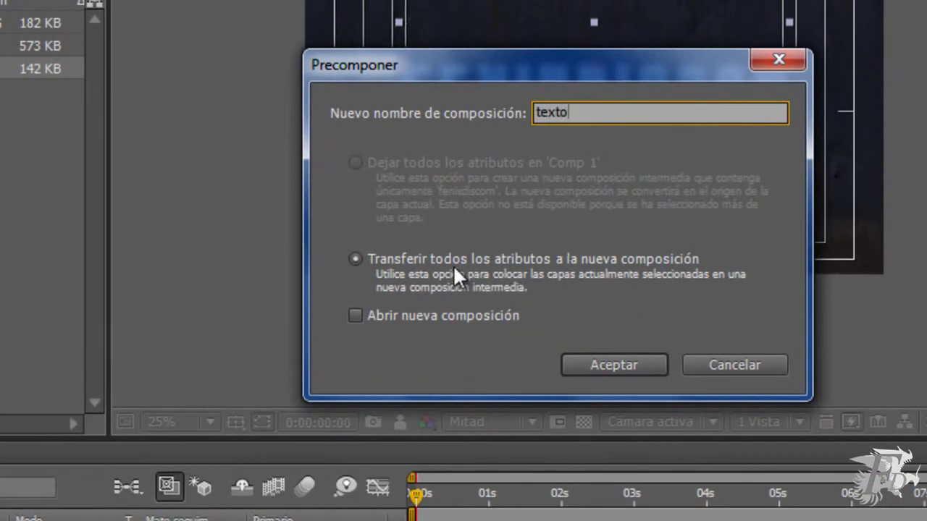
{"action": "left_click", "coordinate": [354, 315]}
{"action": "left_click", "coordinate": [615, 360]}
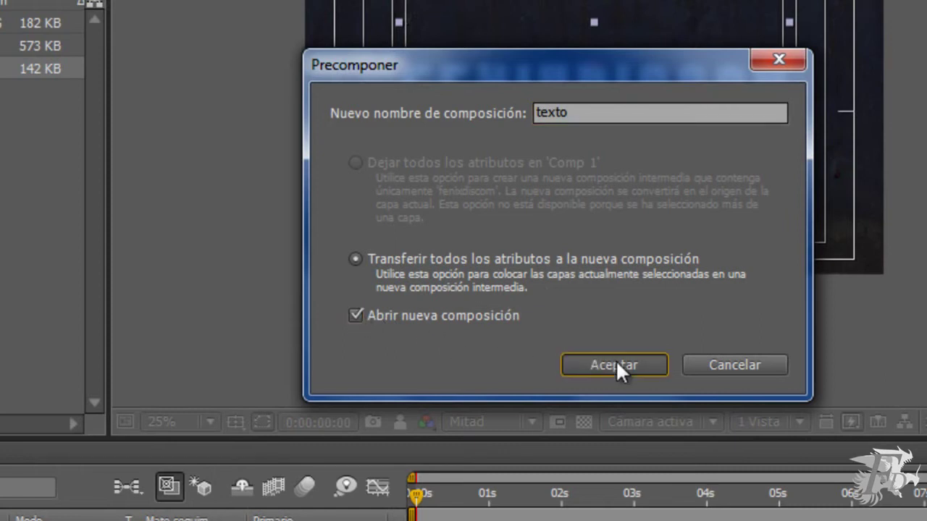
{"action": "left_click", "coordinate": [612, 360]}
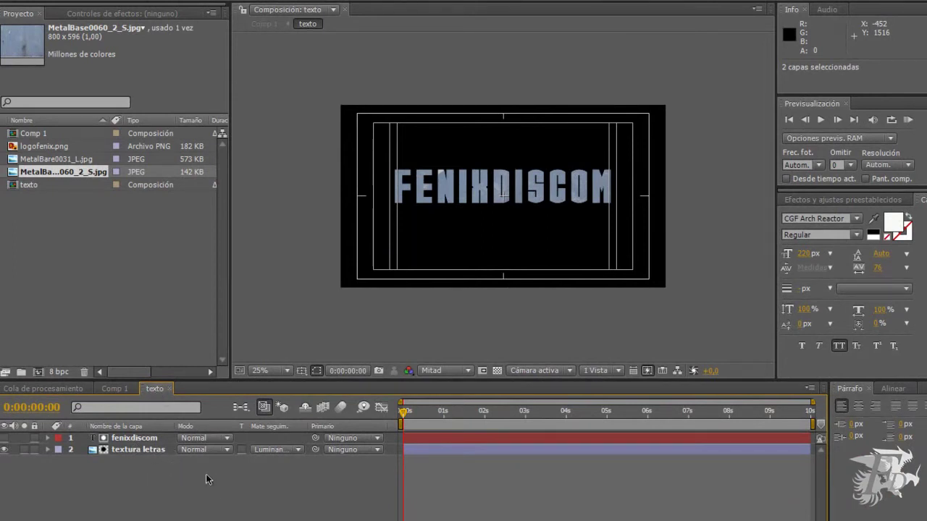
- Search the effects list for 'curvas' with textura letras selected and its Effect Controls showing
{"action": "left_click", "coordinate": [417, 450]}
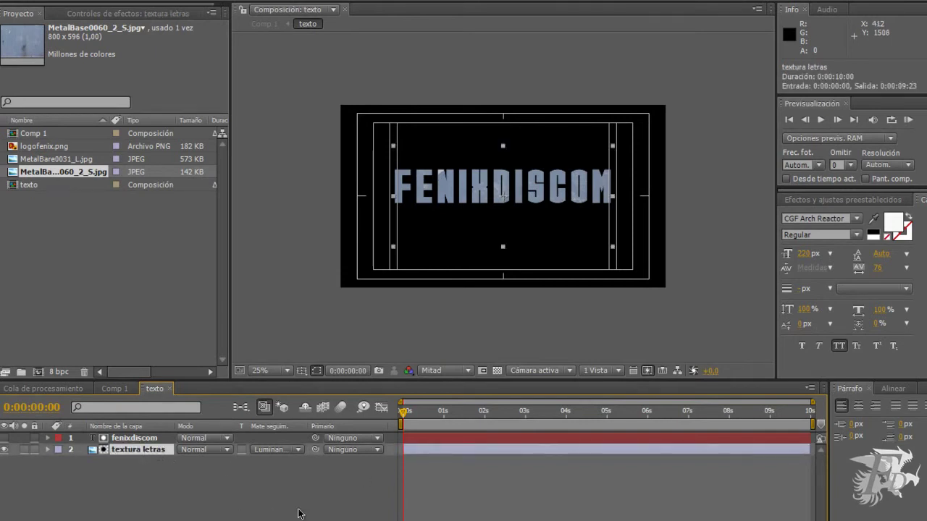
{"action": "left_click", "coordinate": [839, 200]}
{"action": "type", "text": "curvas"}
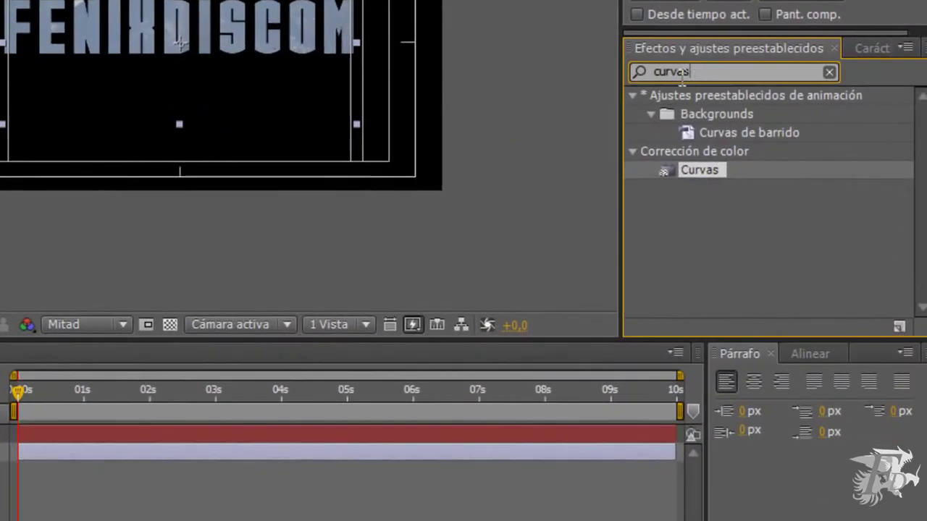
{"action": "left_click_drag", "start_coordinate": [743, 118], "coordinate": [691, 117]}
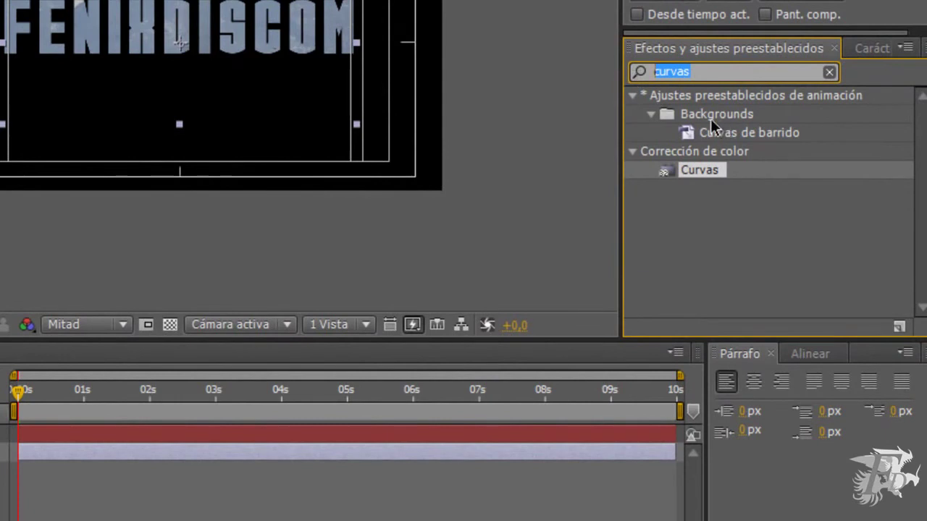
{"action": "type", "text": "curva"}
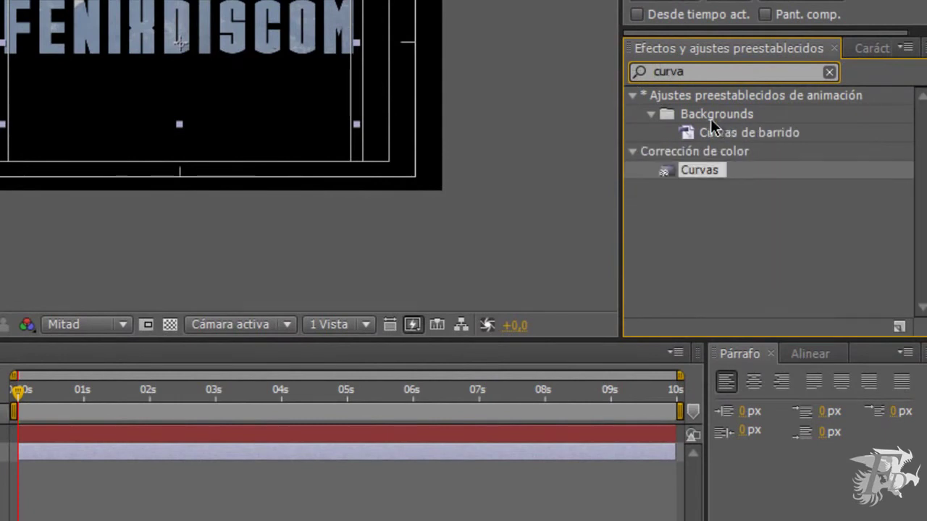
{"action": "type", "text": "s"}
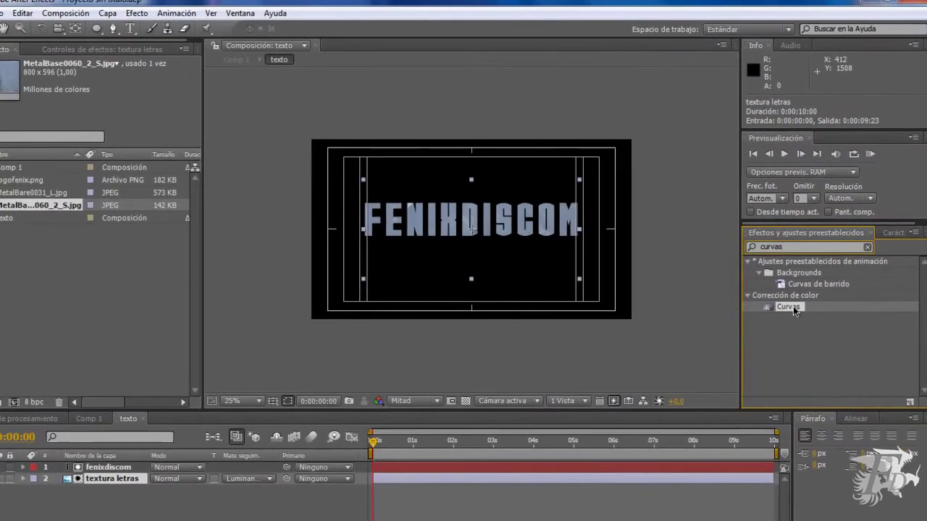
{"action": "left_click", "coordinate": [94, 48]}
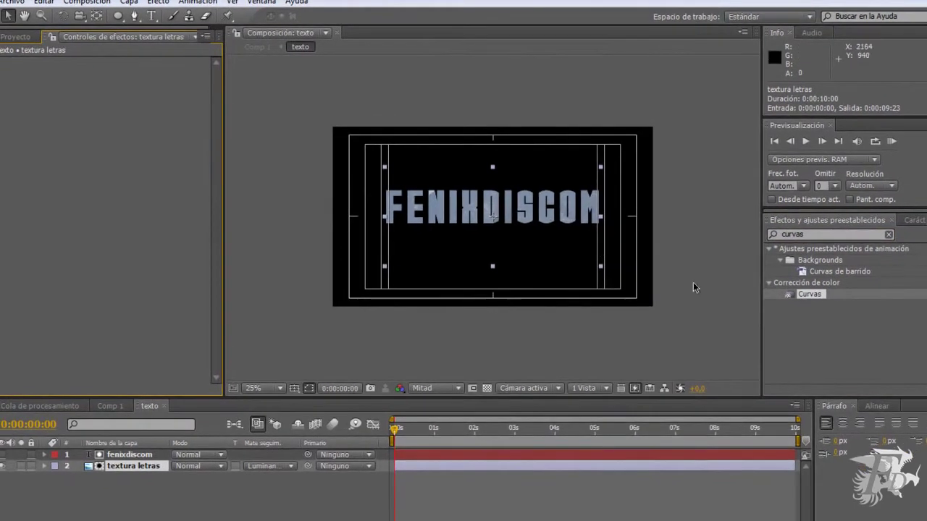
{"action": "left_click_drag", "start_coordinate": [816, 297], "coordinate": [504, 204]}
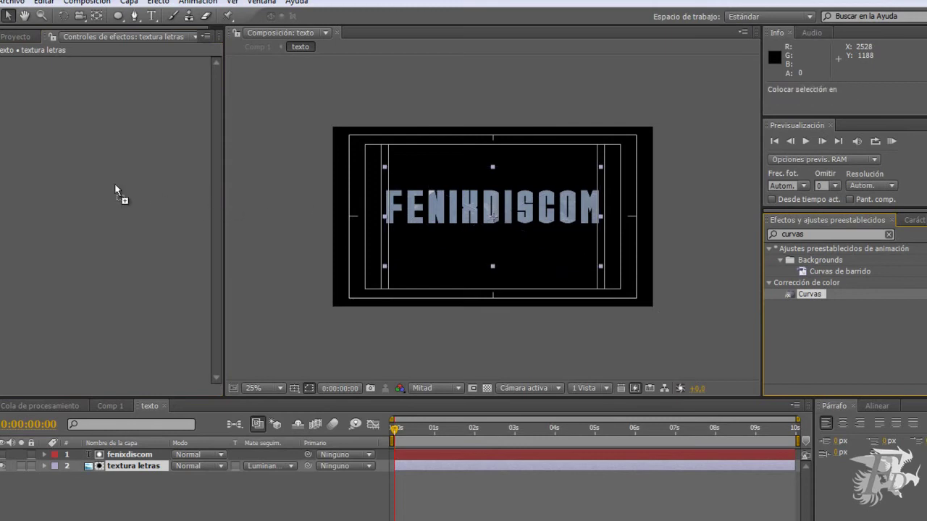
- Apply Curvas to textura letras with an S-shaped curve and shift the texture up and left
{"action": "left_click_drag", "start_coordinate": [505, 205], "coordinate": [50, 190]}
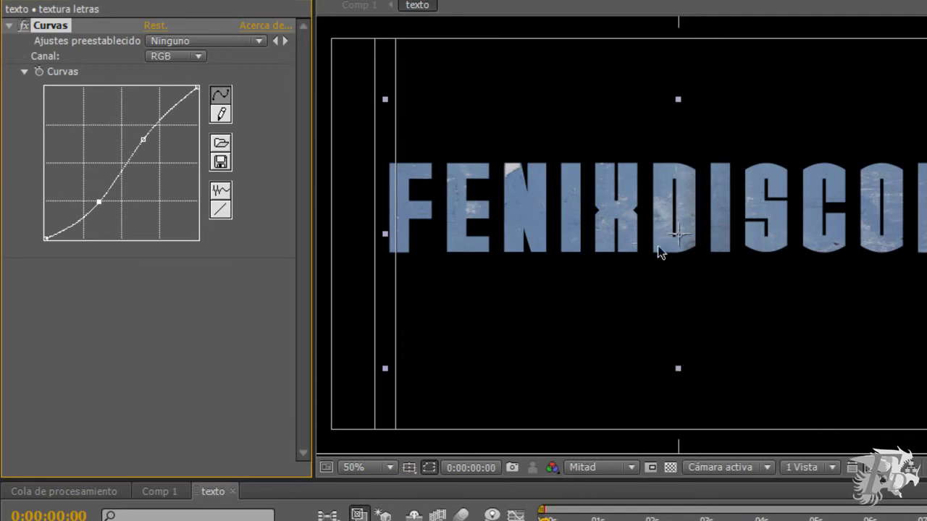
{"action": "mouse_move", "coordinate": [631, 226]}
{"action": "left_mouse_down"}
{"action": "mouse_move", "coordinate": [632, 188]}
{"action": "mouse_move", "coordinate": [648, 185]}
{"action": "left_mouse_up"}
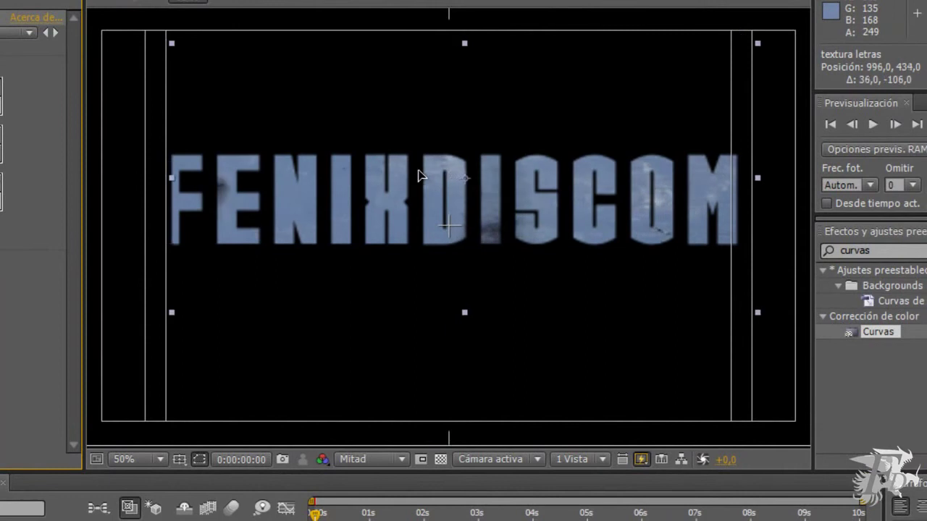
{"action": "mouse_move", "coordinate": [417, 171]}
{"action": "left_mouse_down"}
{"action": "mouse_move", "coordinate": [390, 174]}
{"action": "mouse_move", "coordinate": [389, 183]}
{"action": "left_mouse_up"}
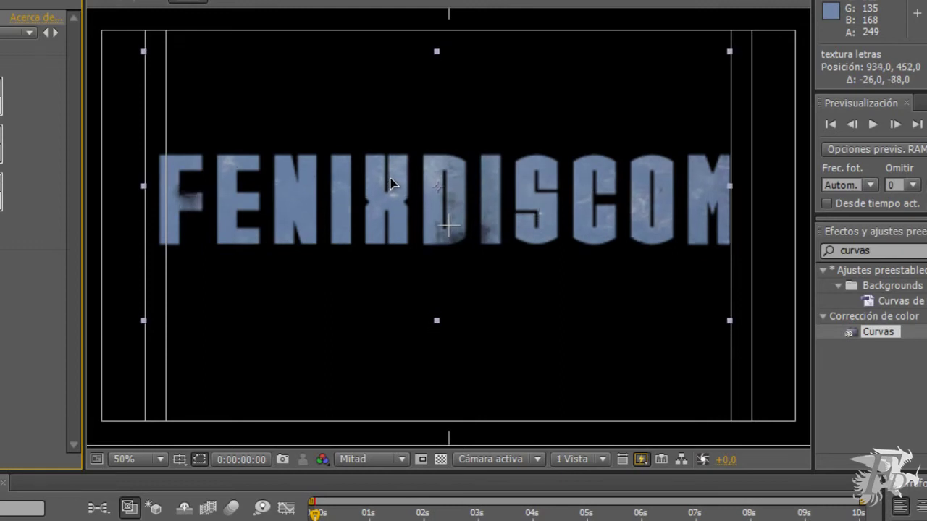
- Undo the last texture move and squash the metal texture vertically with its top scale handle
{"action": "left_click", "coordinate": [390, 184]}
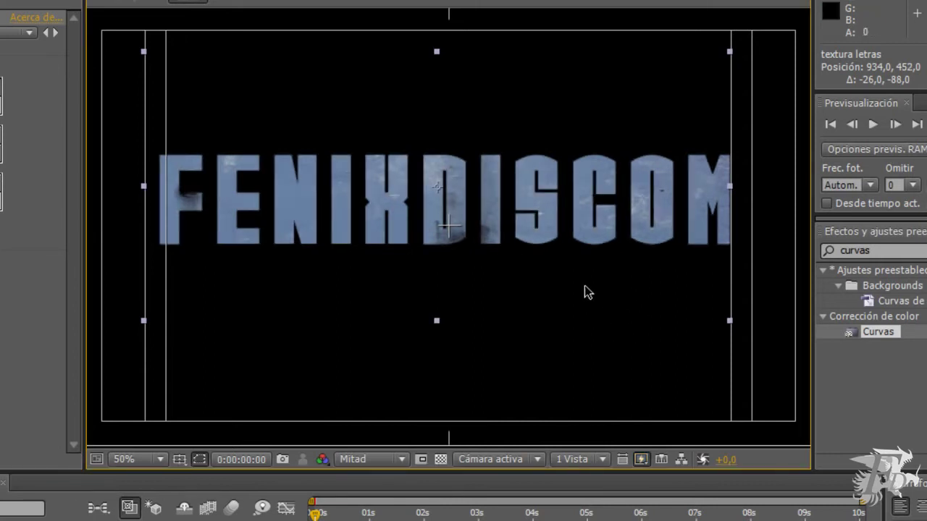
{"action": "key", "text": "ctrl+z"}
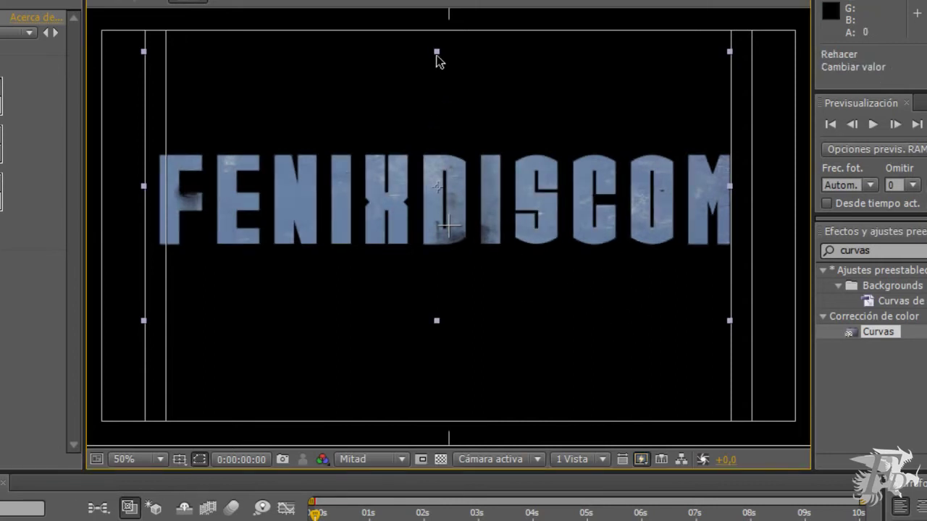
{"action": "left_click_drag", "start_coordinate": [436, 52], "coordinate": [436, 103]}
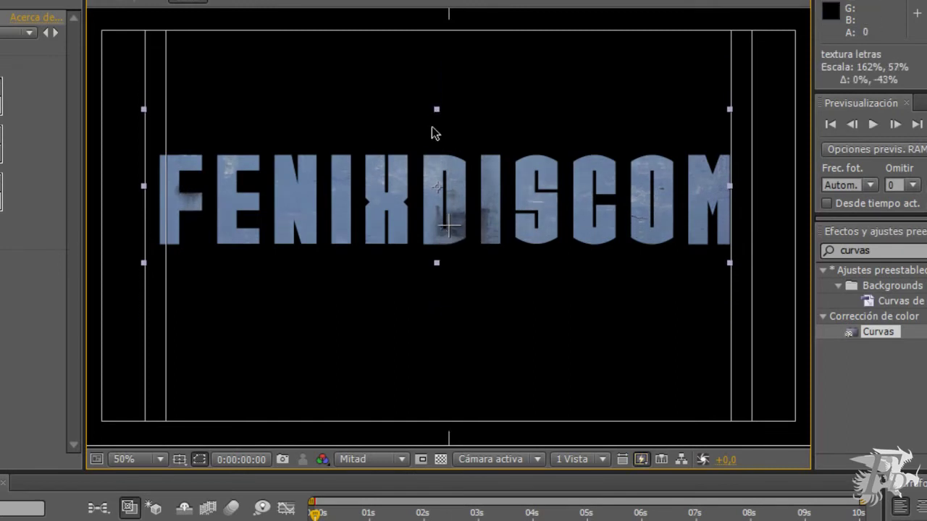
{"action": "left_click_drag", "start_coordinate": [436, 103], "coordinate": [436, 119]}
- Reposition the texture inside the FENIXDISCOM letters to 944,0, 484,0
{"action": "left_click_drag", "start_coordinate": [433, 189], "coordinate": [428, 205]}
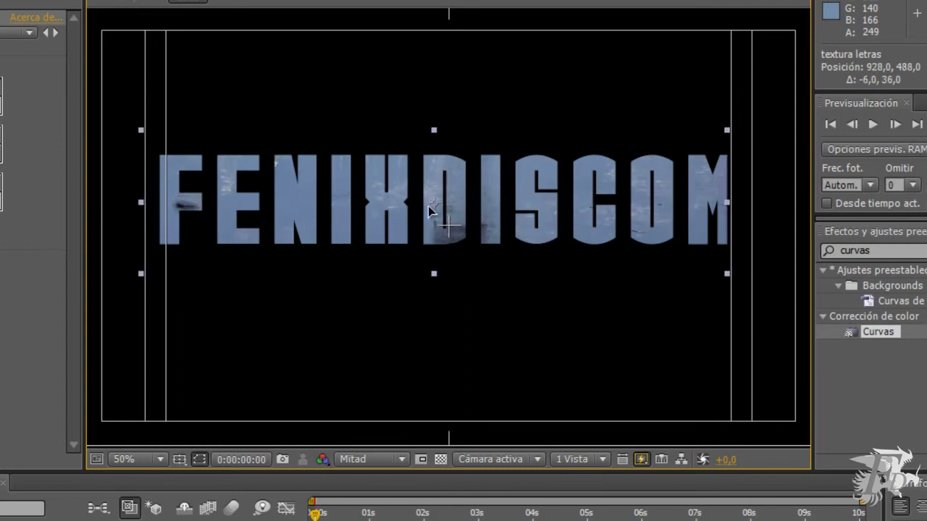
{"action": "left_click_drag", "start_coordinate": [428, 205], "coordinate": [432, 205]}
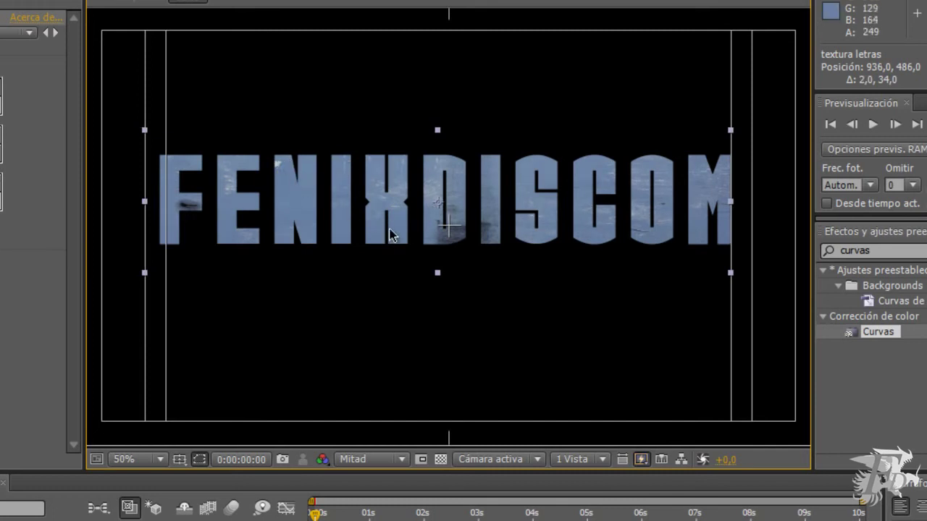
{"action": "left_click_drag", "start_coordinate": [427, 236], "coordinate": [427, 240]}
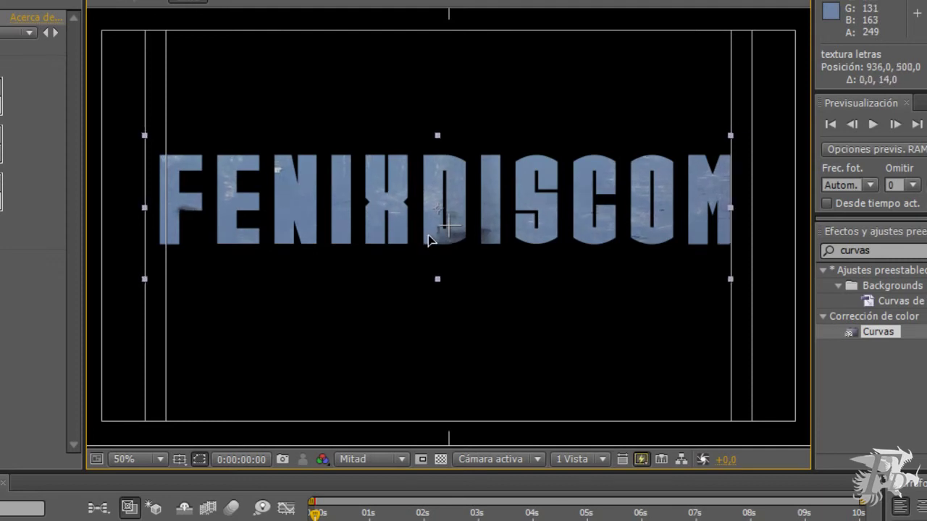
{"action": "left_click_drag", "start_coordinate": [427, 235], "coordinate": [437, 234]}
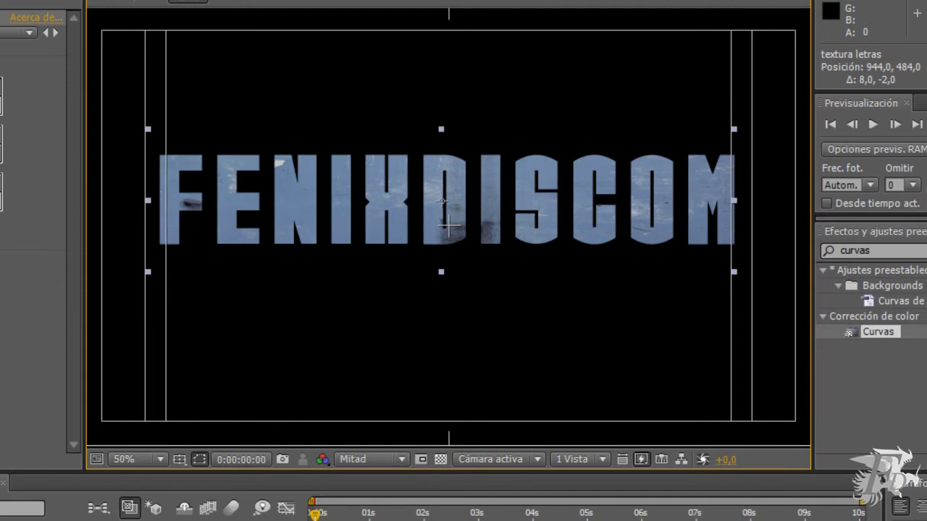
{"action": "scroll", "coordinate": [449, 226], "scroll_direction": "down", "scroll_amount": 2}
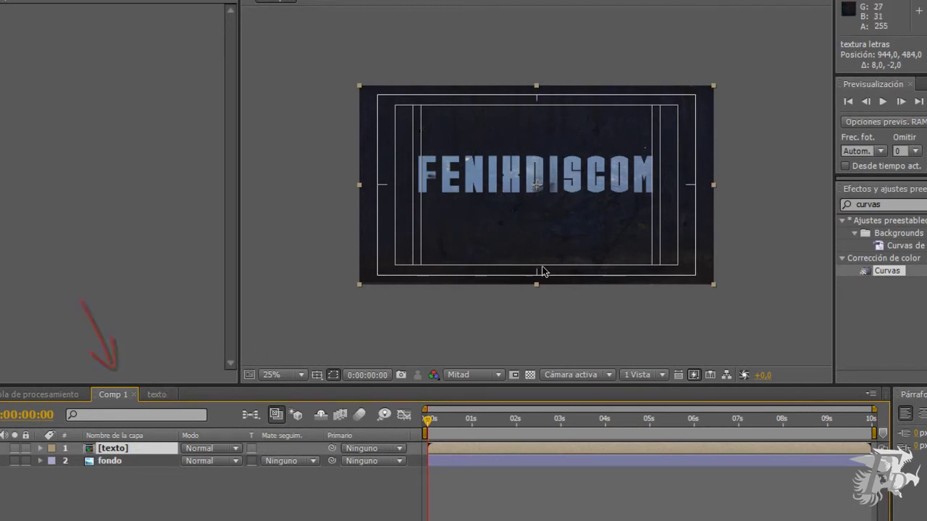
- Zoom the viewer to 50% and search the effects list for 'sombra'
{"action": "key", "text": "."}
{"action": "key", "text": "ctrl+5"}
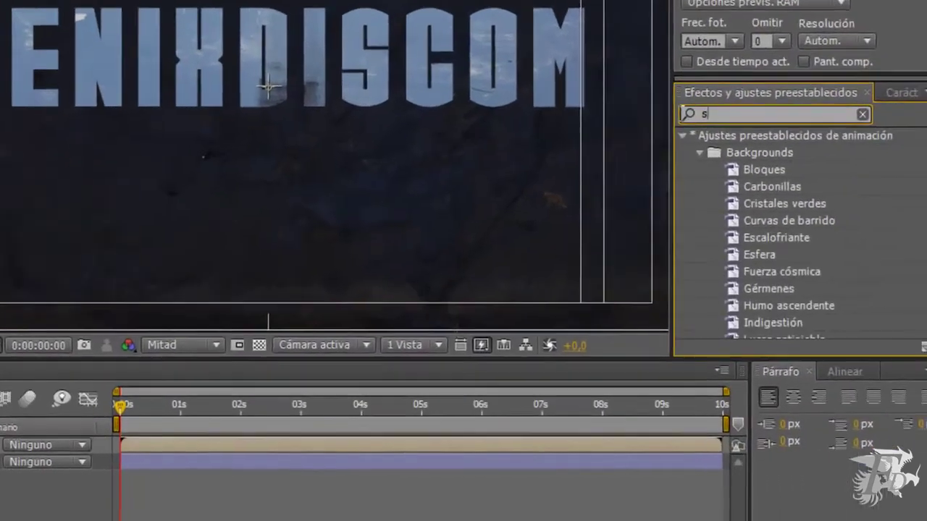
{"action": "type", "text": "sombra"}
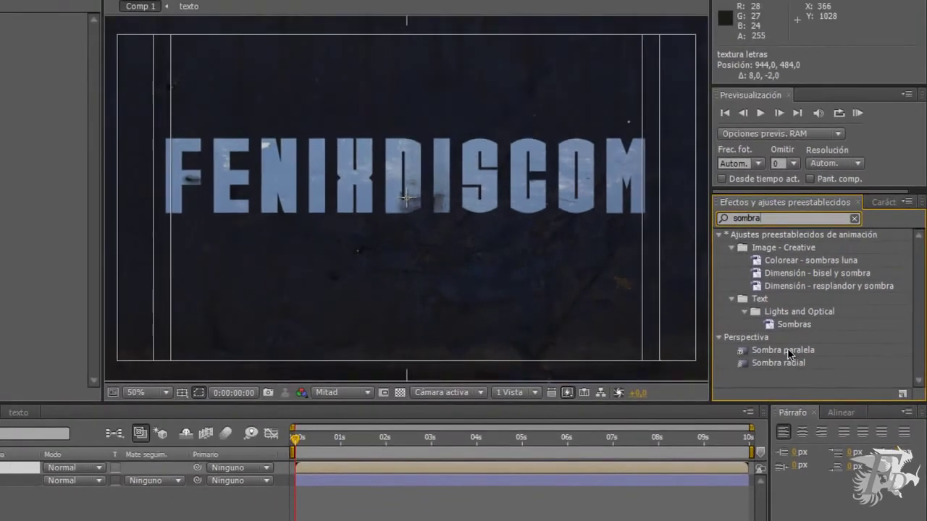
- Add a Sombra paralela to the title at 59% opacity, 135°, distance 13, and hide safe guides
{"action": "left_click", "coordinate": [787, 348]}
{"action": "mouse_move", "coordinate": [787, 349]}
{"action": "left_mouse_down"}
{"action": "mouse_move", "coordinate": [35, 152]}
{"action": "mouse_move", "coordinate": [33, 127]}
{"action": "left_mouse_up"}
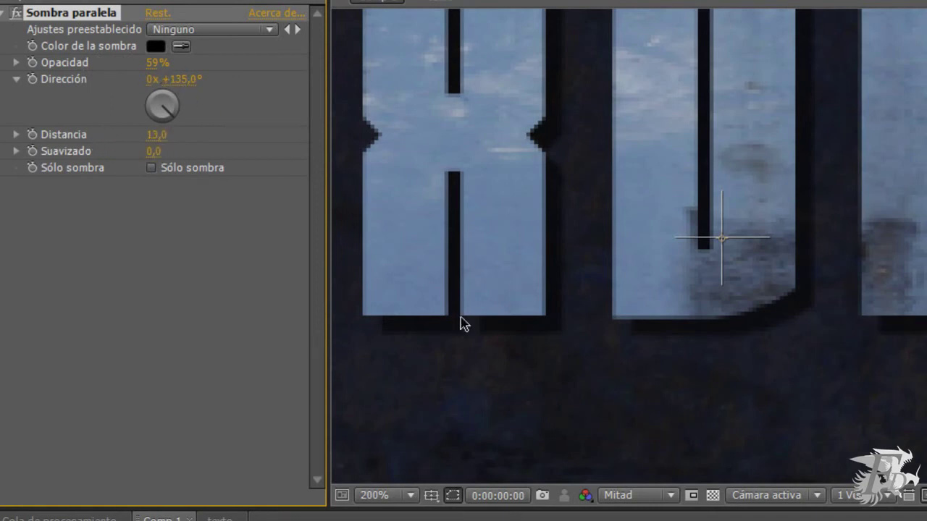
{"action": "key", "text": "comma"}
{"action": "key", "text": "comma"}
{"action": "key", "text": "period"}
{"action": "key", "text": "comma"}
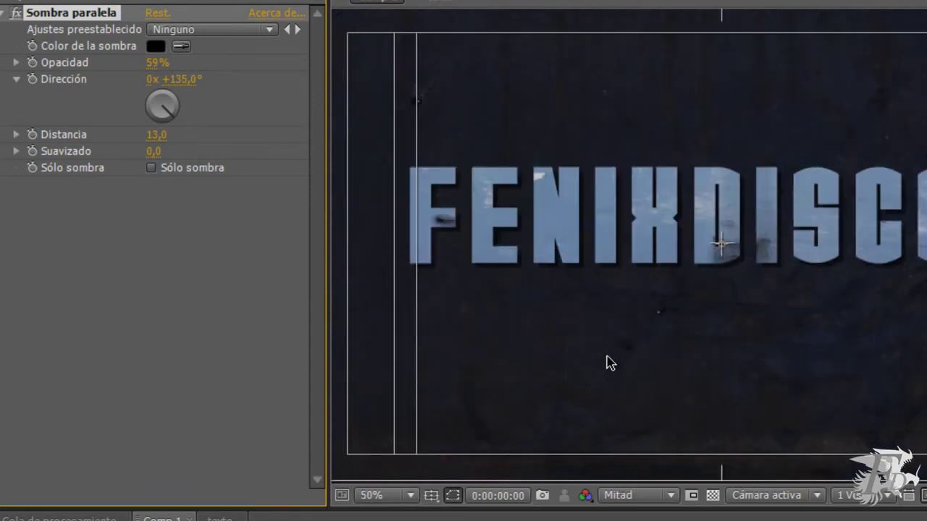
{"action": "left_click", "coordinate": [430, 495]}
{"action": "left_click", "coordinate": [522, 517]}
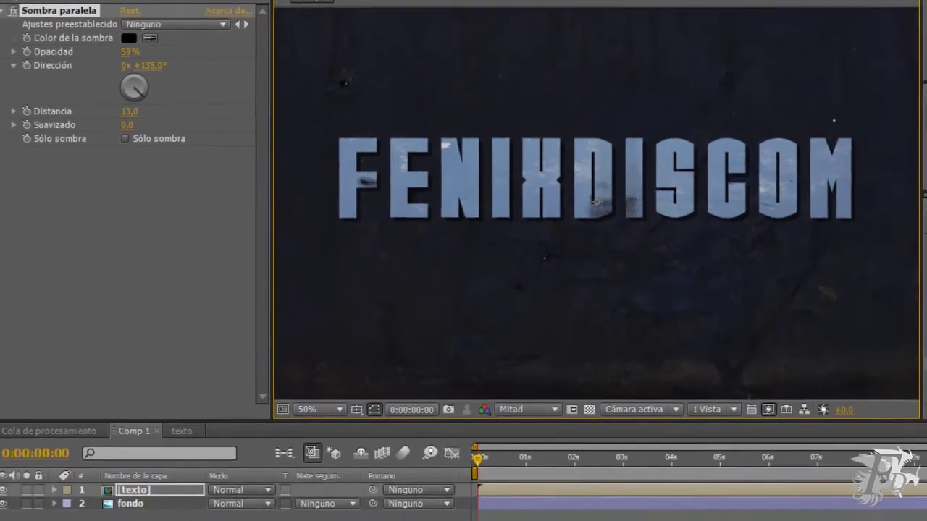
- Add a Resplandor glow to the title from Efecto > Estilizar
{"action": "right_click", "coordinate": [210, 21]}
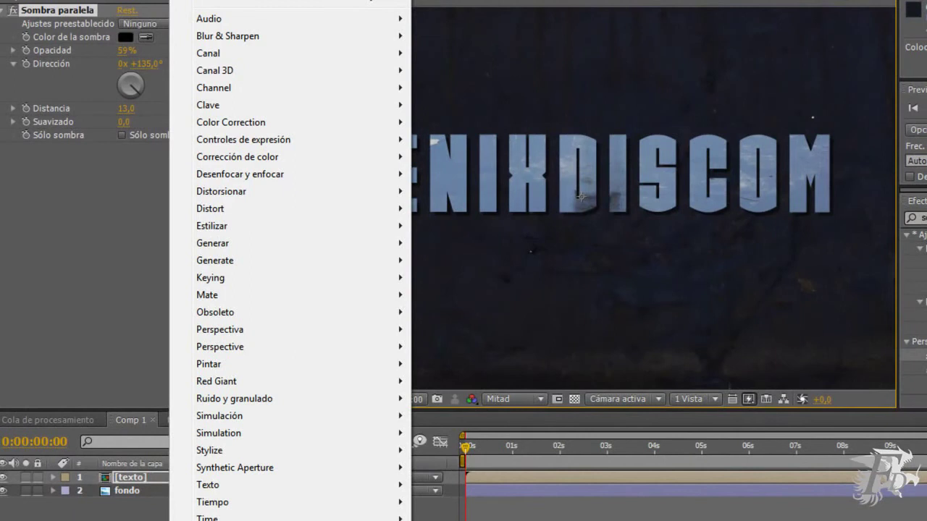
{"action": "mouse_move", "coordinate": [245, 233]}
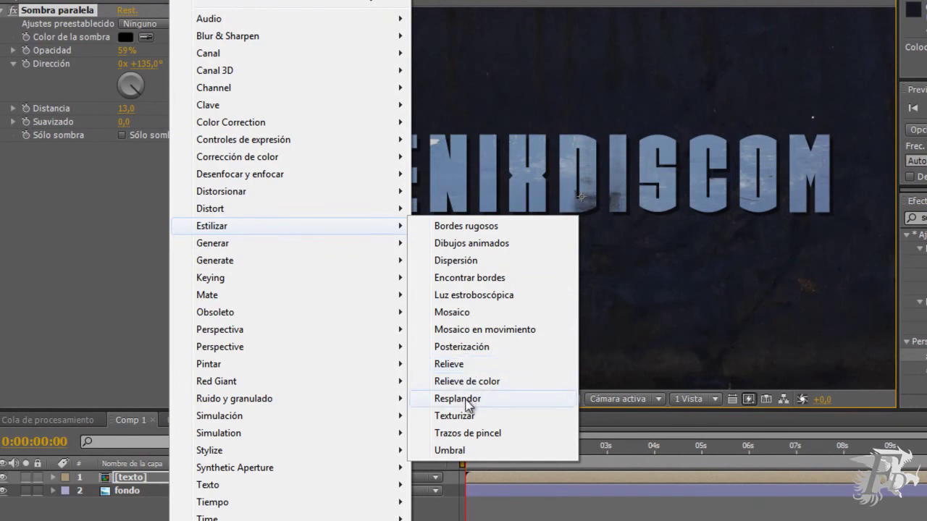
{"action": "left_click", "coordinate": [467, 398]}
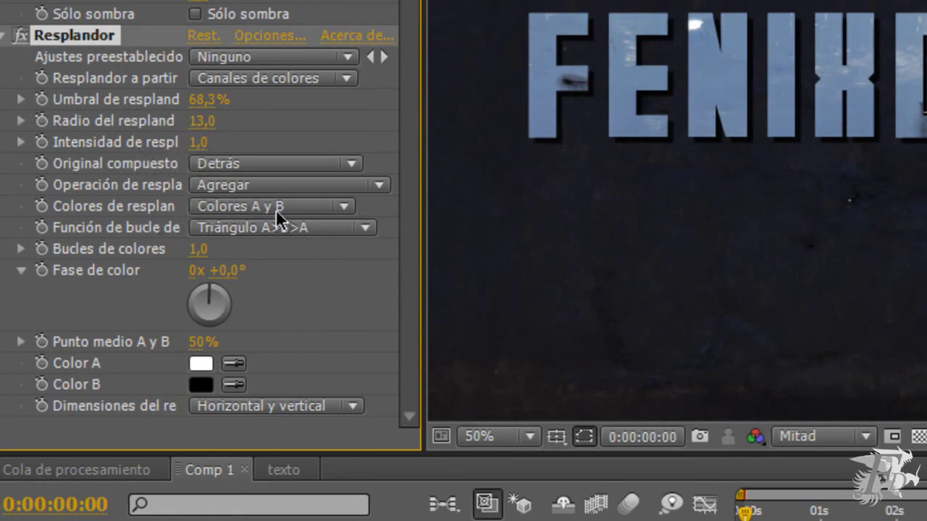
- Keep the glow colours as Colores A y B and zoom in on the ENI letters
{"action": "left_click", "coordinate": [346, 208]}
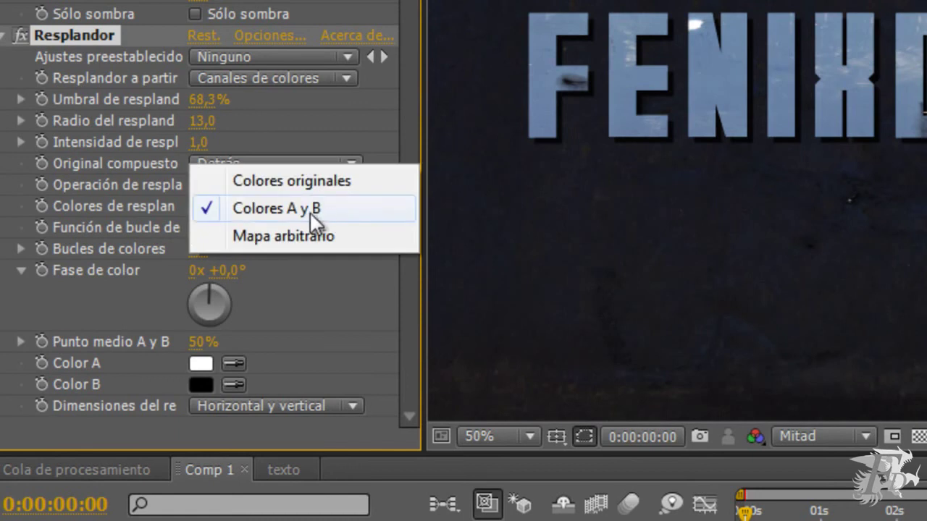
{"action": "left_click", "coordinate": [315, 212]}
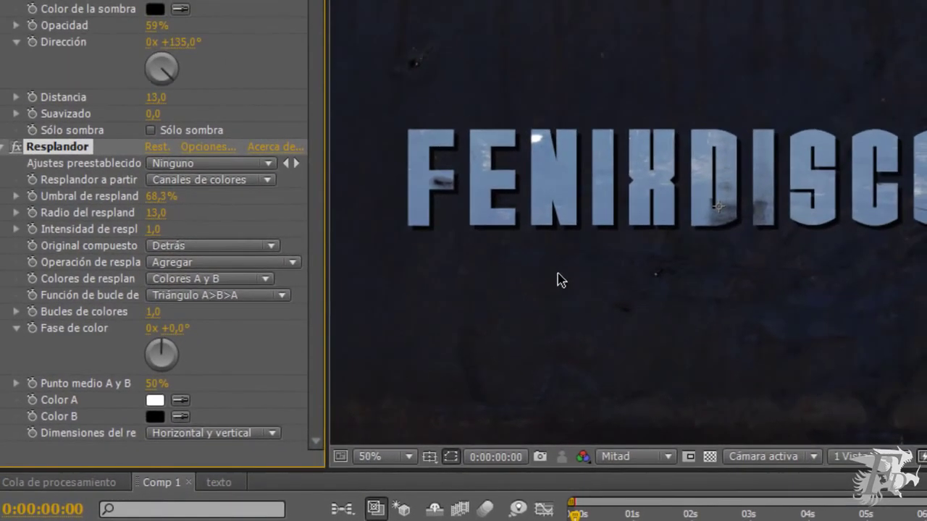
{"action": "scroll", "coordinate": [557, 280], "scroll_direction": "up", "scroll_amount": 2}
{"action": "scroll", "coordinate": [556, 280], "scroll_direction": "up", "scroll_amount": 1}
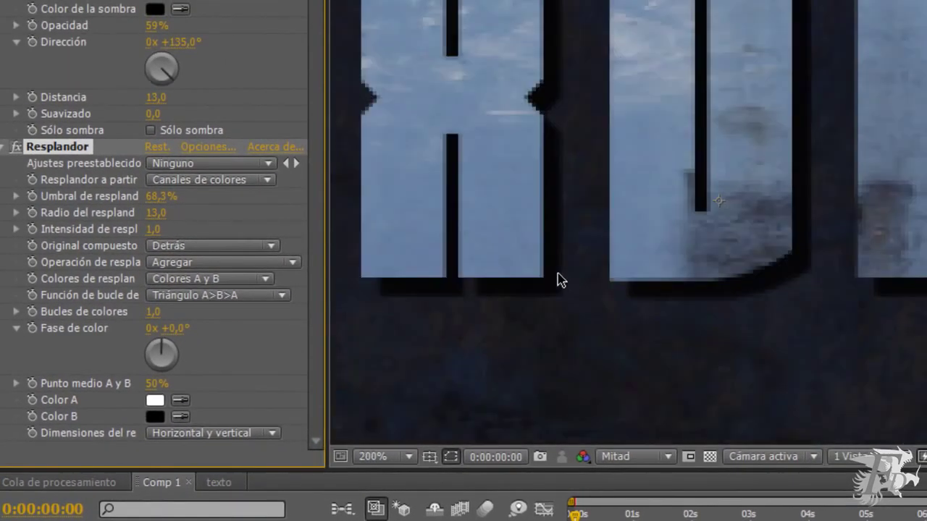
{"action": "left_click_drag", "start_coordinate": [503, 180], "coordinate": [714, 333]}
{"action": "left_click_drag", "start_coordinate": [572, 206], "coordinate": [790, 268]}
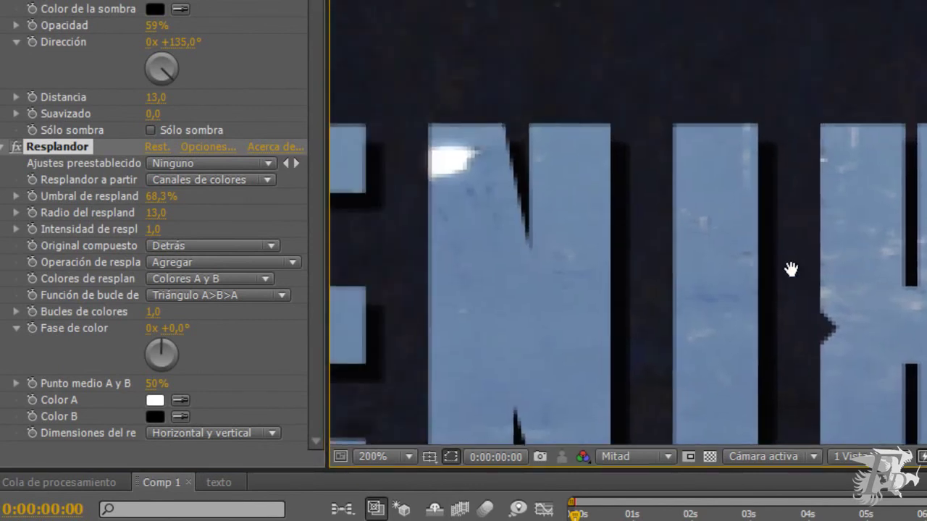
{"action": "left_click_drag", "start_coordinate": [555, 234], "coordinate": [583, 244]}
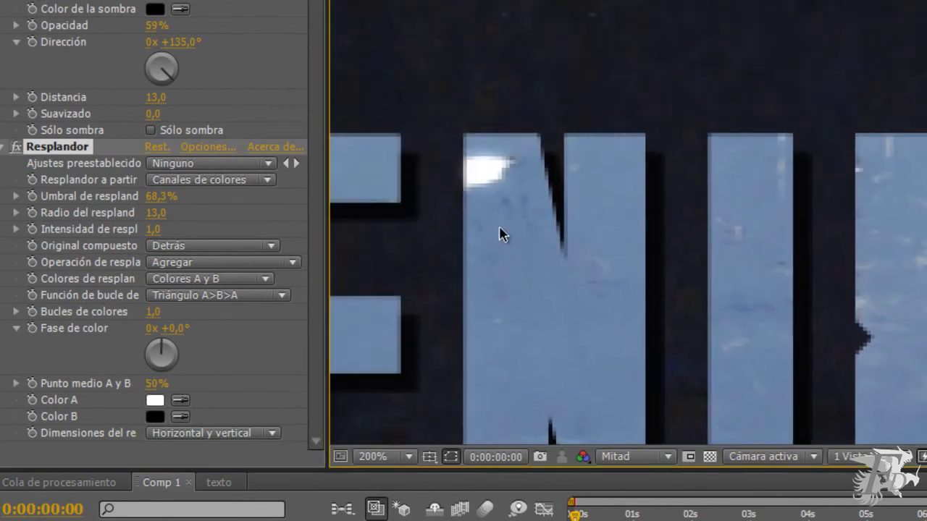
- Toggle the Resplandor glow off and on to compare the letters, leaving it enabled
{"action": "left_click", "coordinate": [16, 148]}
{"action": "left_click", "coordinate": [16, 148]}
{"action": "left_click", "coordinate": [16, 148]}
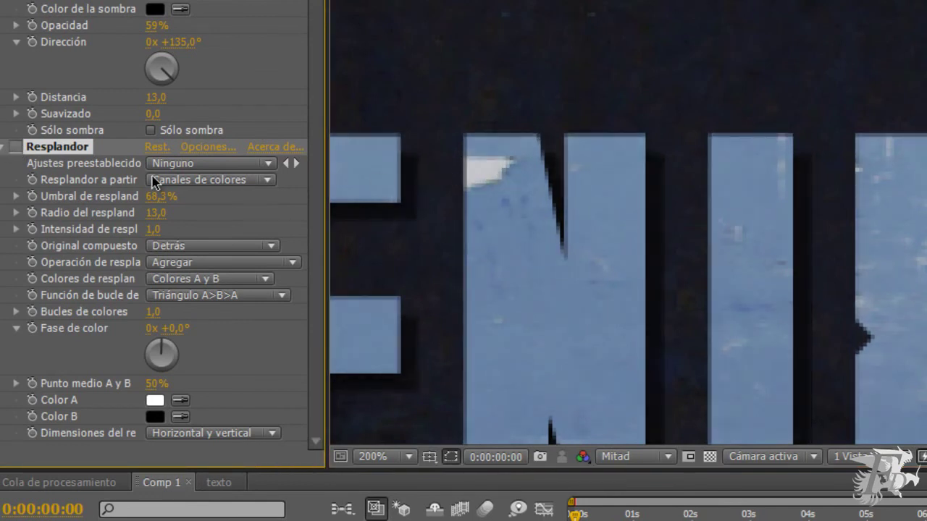
{"action": "left_click", "coordinate": [17, 151]}
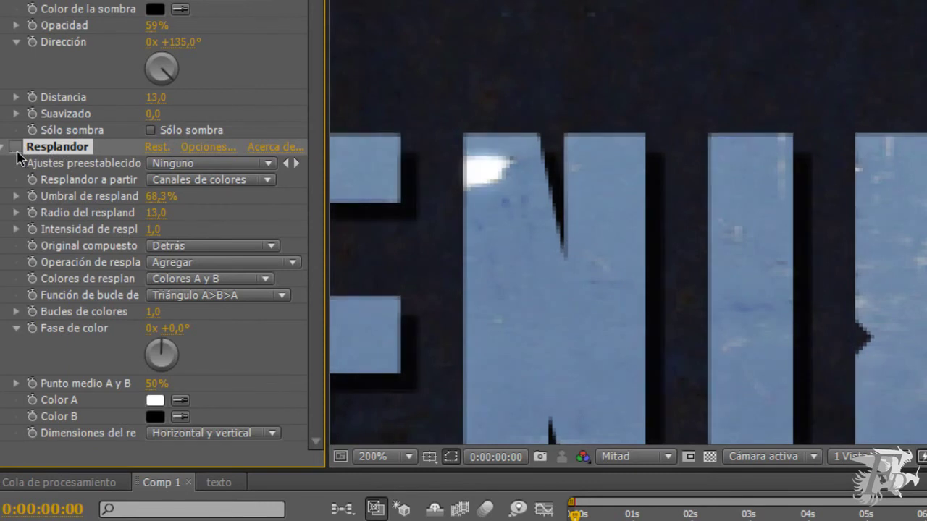
- Set the glow's Umbral del resplandor threshold to about 60.8%
{"action": "scroll", "coordinate": [538, 241], "scroll_direction": "down", "scroll_amount": 4}
{"action": "scroll", "coordinate": [536, 242], "scroll_direction": "down", "scroll_amount": 2}
{"action": "scroll", "coordinate": [536, 241], "scroll_direction": "up", "scroll_amount": 1}
{"action": "scroll", "coordinate": [537, 240], "scroll_direction": "up", "scroll_amount": 3}
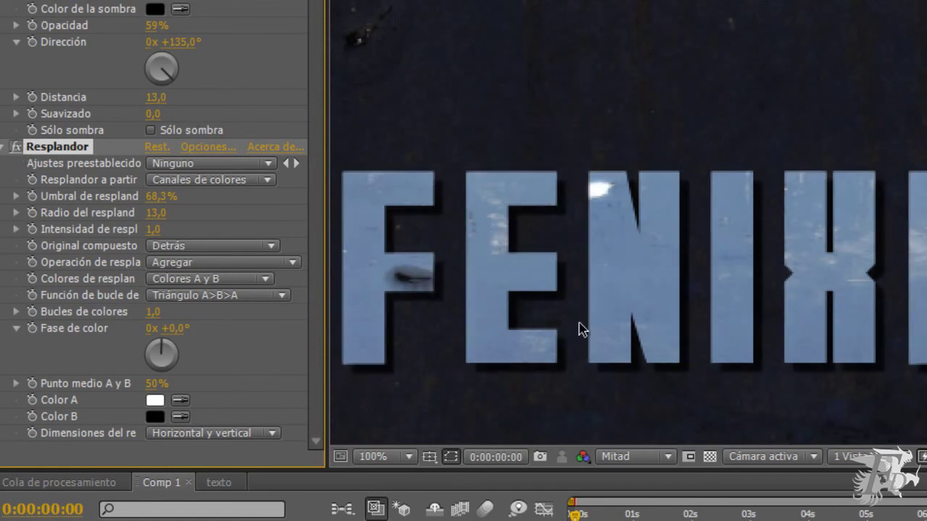
{"action": "scroll", "coordinate": [581, 326], "scroll_direction": "down", "scroll_amount": 1}
{"action": "mouse_move", "coordinate": [160, 203]}
{"action": "left_mouse_down"}
{"action": "mouse_move", "coordinate": [140, 195]}
{"action": "mouse_move", "coordinate": [159, 205]}
{"action": "mouse_move", "coordinate": [172, 196]}
{"action": "mouse_move", "coordinate": [163, 197]}
{"action": "left_mouse_up"}
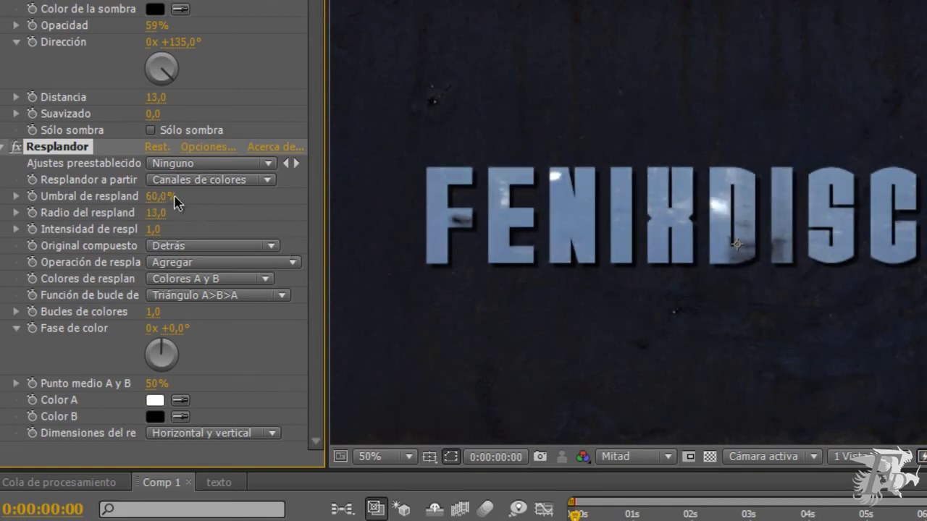
{"action": "left_click_drag", "start_coordinate": [160, 205], "coordinate": [166, 197]}
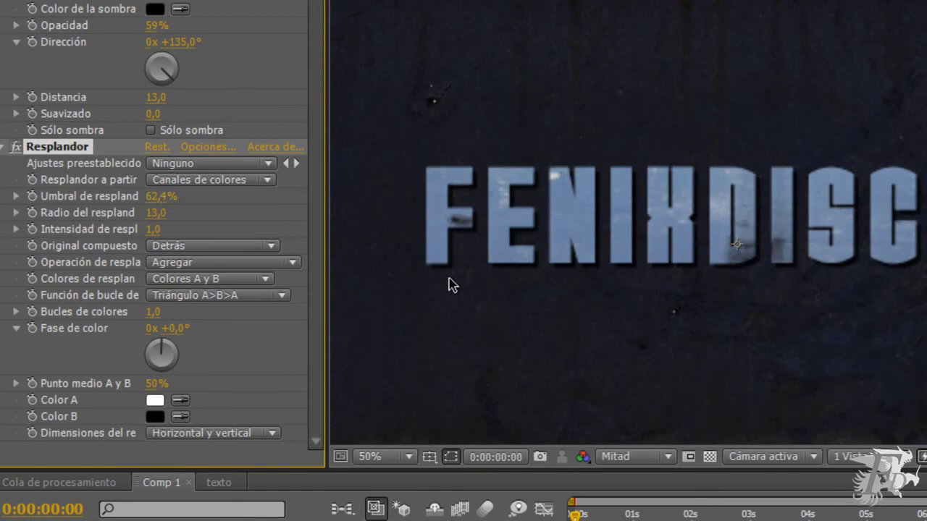
{"action": "left_click_drag", "start_coordinate": [155, 196], "coordinate": [148, 196]}
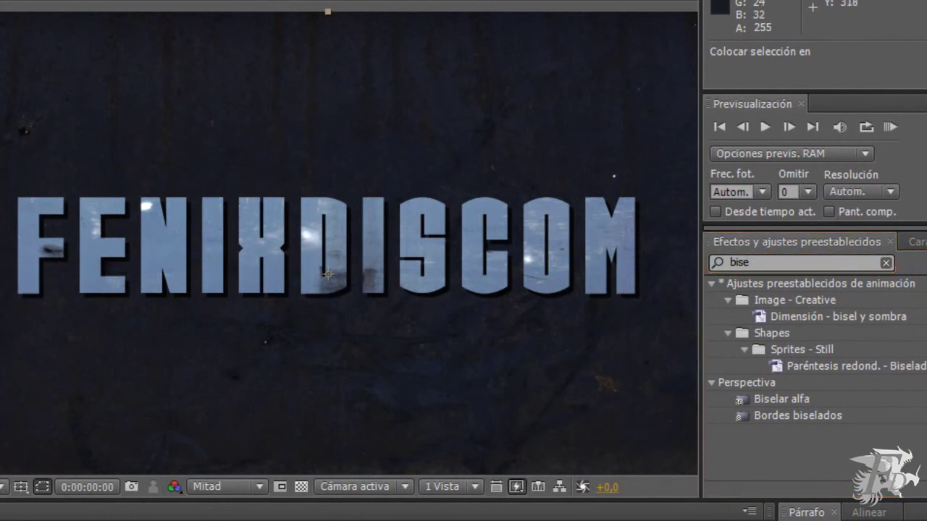
- Apply Biselar alfa to the title, entering edge thickness 10, then scrubbing it to about 8
{"action": "left_click_drag", "start_coordinate": [780, 399], "coordinate": [593, 407]}
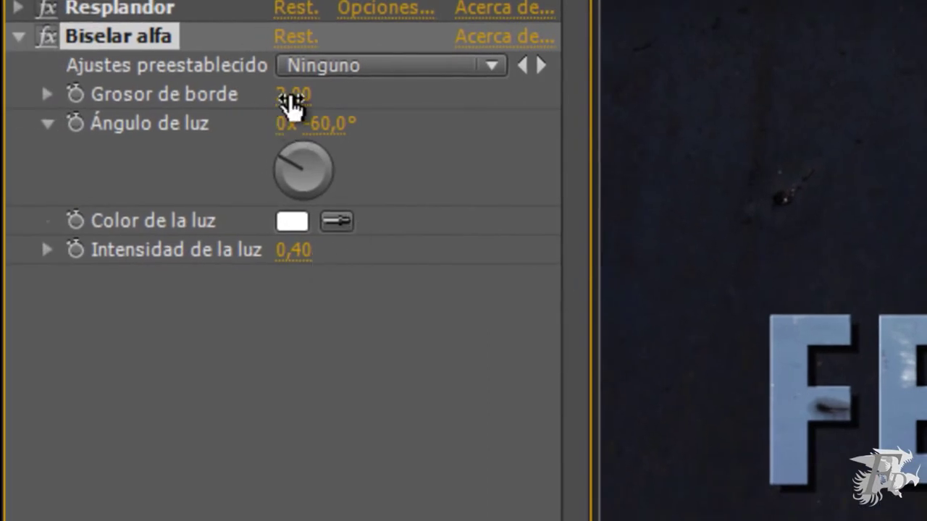
{"action": "left_click", "coordinate": [291, 95]}
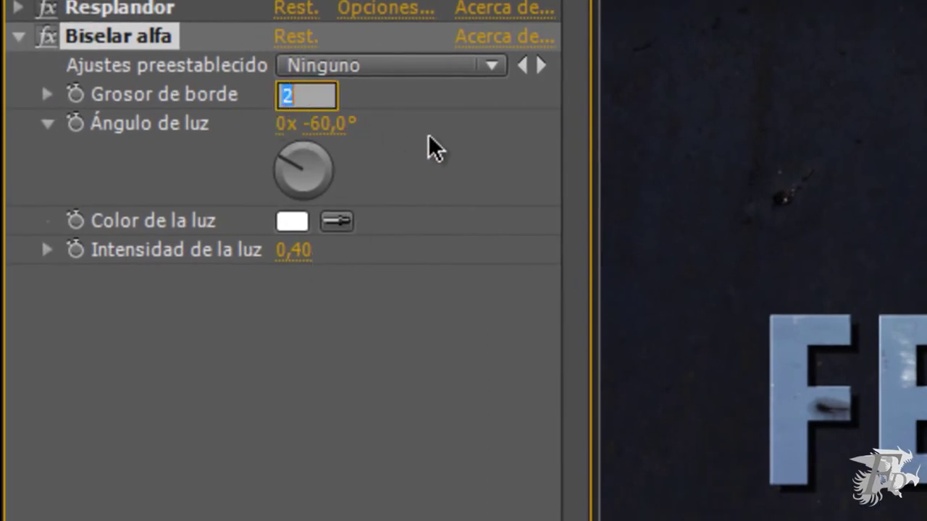
{"action": "type", "text": "10"}
{"action": "key", "text": "Return"}
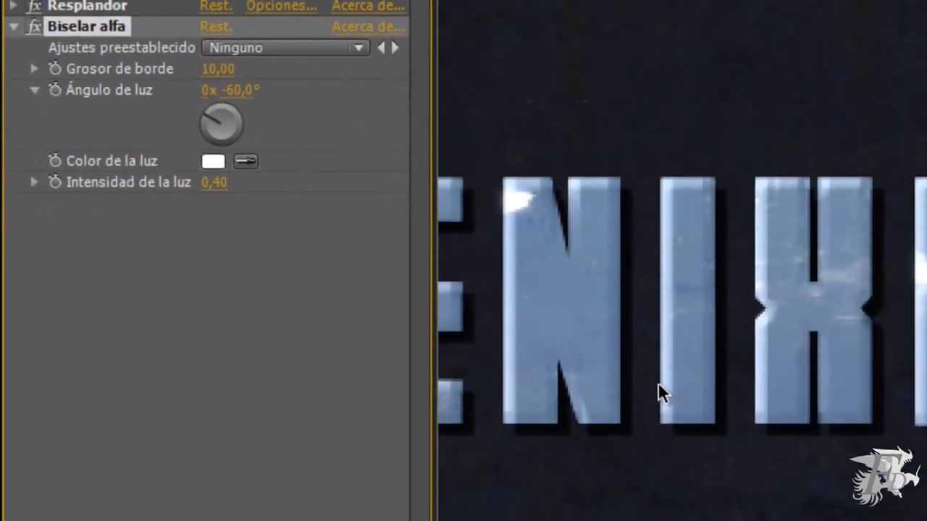
{"action": "left_click_drag", "start_coordinate": [734, 314], "coordinate": [821, 362]}
{"action": "scroll", "coordinate": [820, 370], "scroll_direction": "up", "scroll_amount": 1}
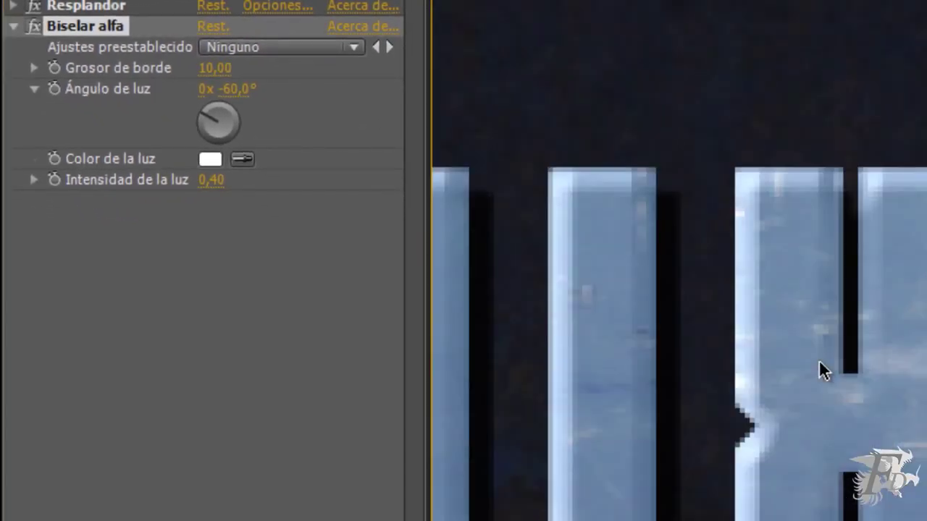
{"action": "scroll", "coordinate": [823, 369], "scroll_direction": "down", "scroll_amount": 1}
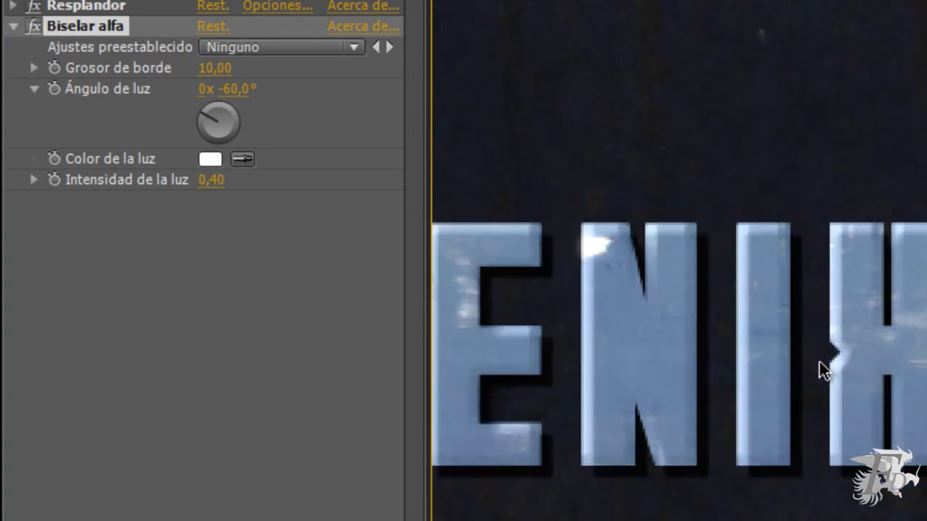
{"action": "mouse_move", "coordinate": [221, 69]}
{"action": "left_mouse_down"}
{"action": "mouse_move", "coordinate": [188, 76]}
{"action": "mouse_move", "coordinate": [191, 83]}
{"action": "left_mouse_up"}
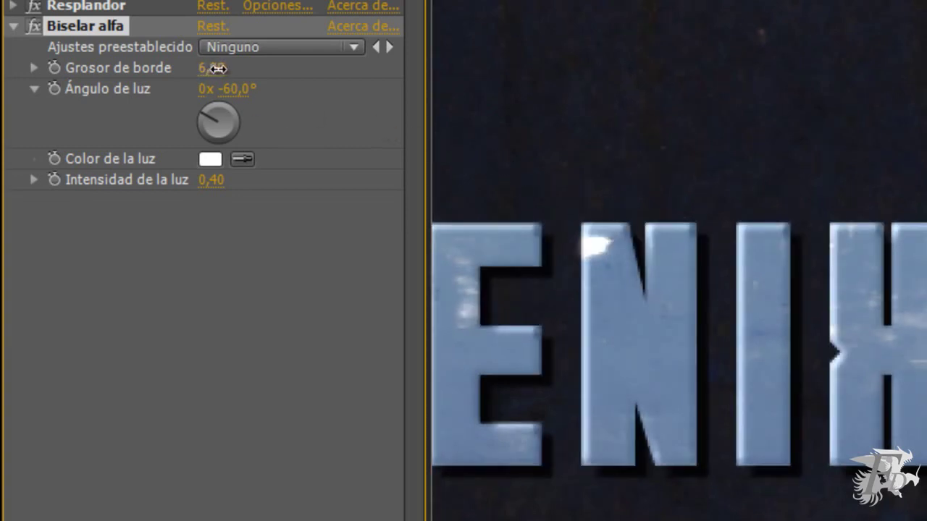
{"action": "left_click_drag", "start_coordinate": [217, 68], "coordinate": [220, 70]}
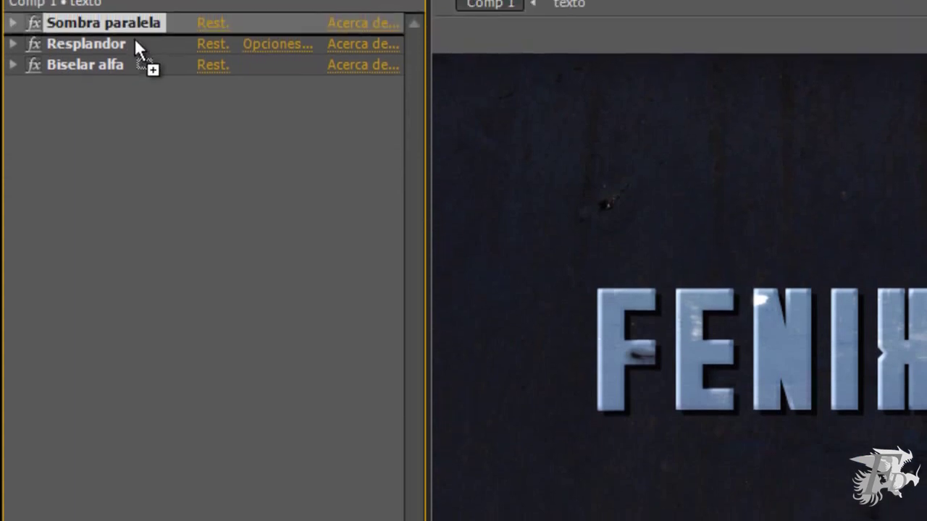
- Reorder the title's effects to Resplandor, Biselar alfa, then Sombra paralela last
{"action": "left_click_drag", "start_coordinate": [136, 2], "coordinate": [134, 92]}
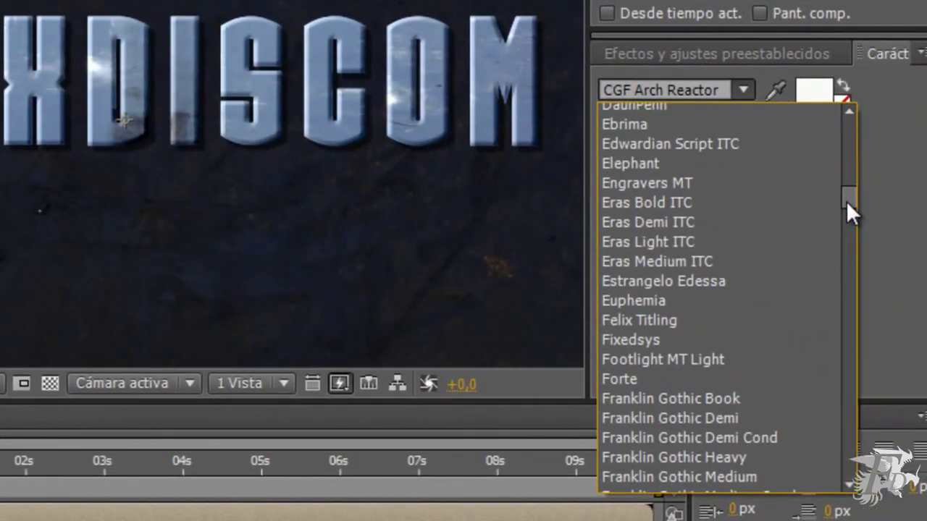
- Set the character font to GoSoul Regular at 75 px and start a text line below the title
{"action": "scroll", "coordinate": [730, 255], "scroll_direction": "down", "scroll_amount": 2}
{"action": "scroll", "coordinate": [722, 266], "scroll_direction": "down", "scroll_amount": 2}
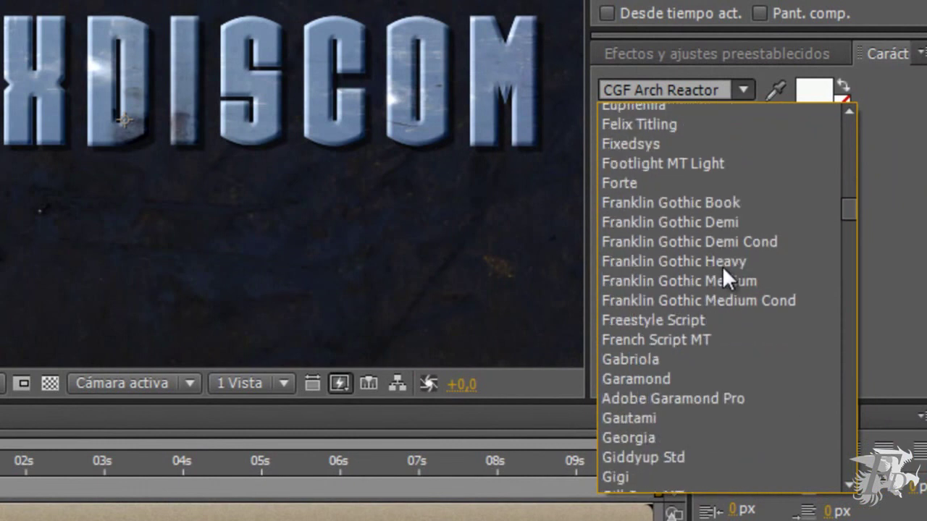
{"action": "scroll", "coordinate": [666, 382], "scroll_direction": "down", "scroll_amount": 1}
{"action": "scroll", "coordinate": [660, 393], "scroll_direction": "down", "scroll_amount": 1}
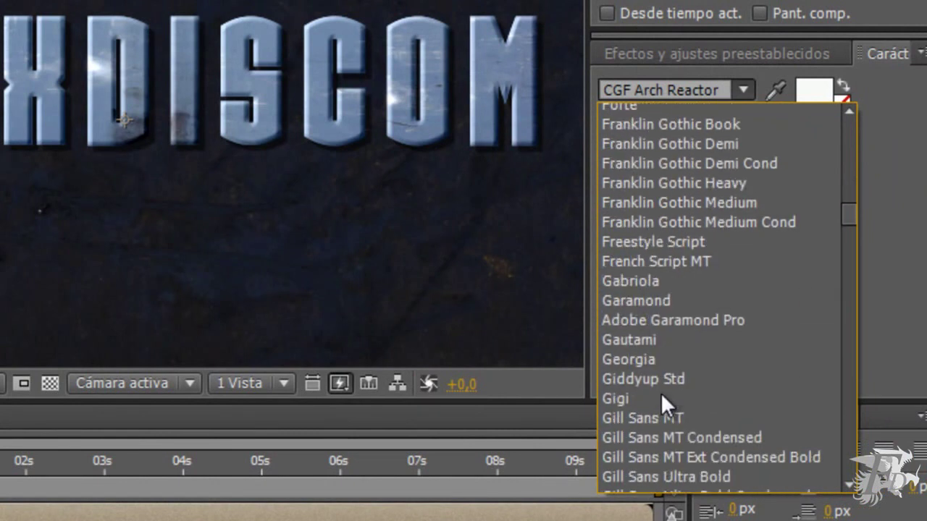
{"action": "scroll", "coordinate": [660, 392], "scroll_direction": "down", "scroll_amount": 2}
{"action": "scroll", "coordinate": [660, 392], "scroll_direction": "down", "scroll_amount": 1}
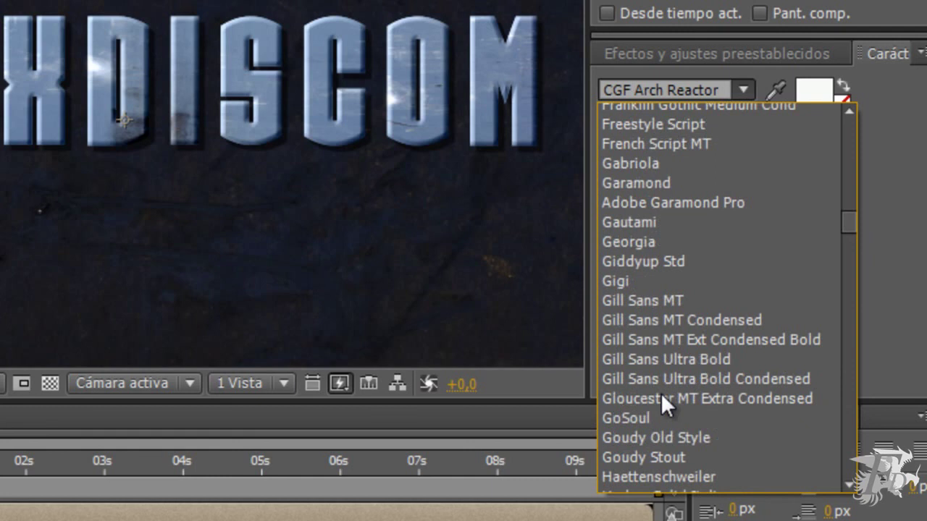
{"action": "left_click", "coordinate": [633, 417]}
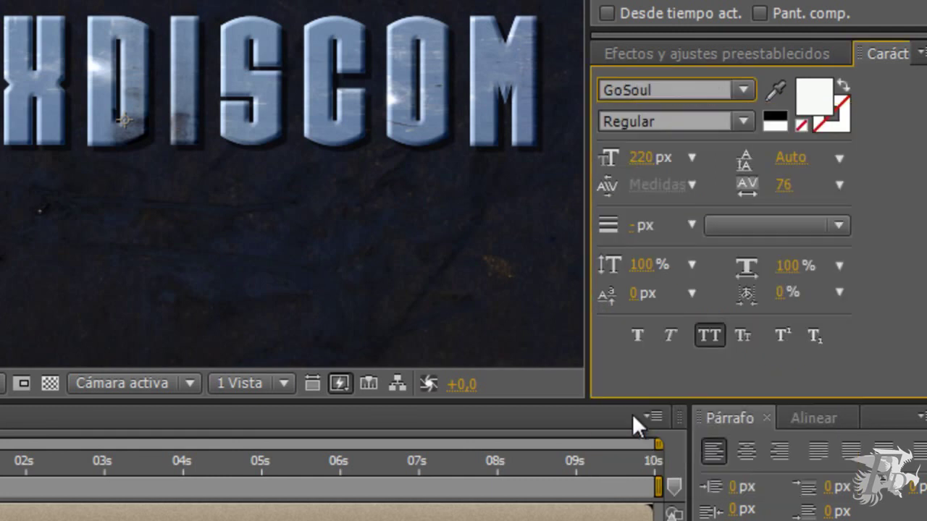
{"action": "left_click", "coordinate": [648, 160]}
{"action": "type", "text": "75"}
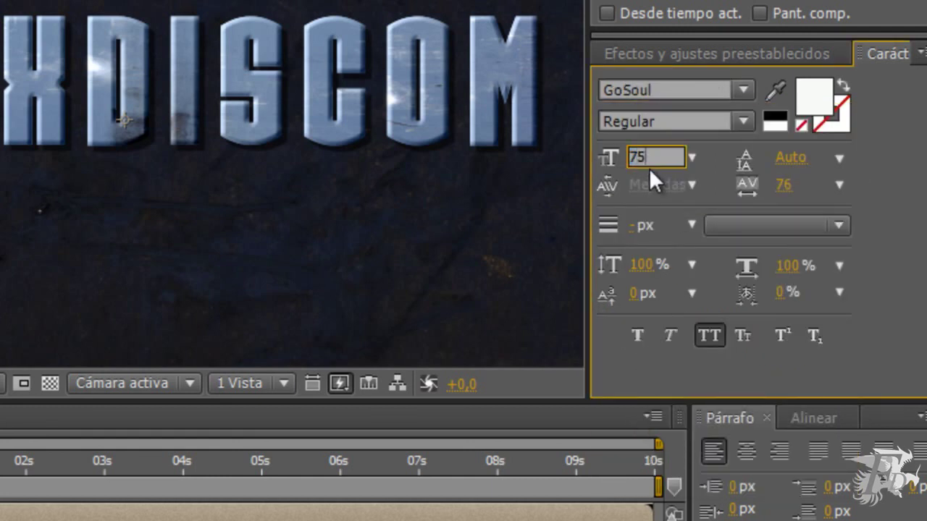
{"action": "key", "text": "Return"}
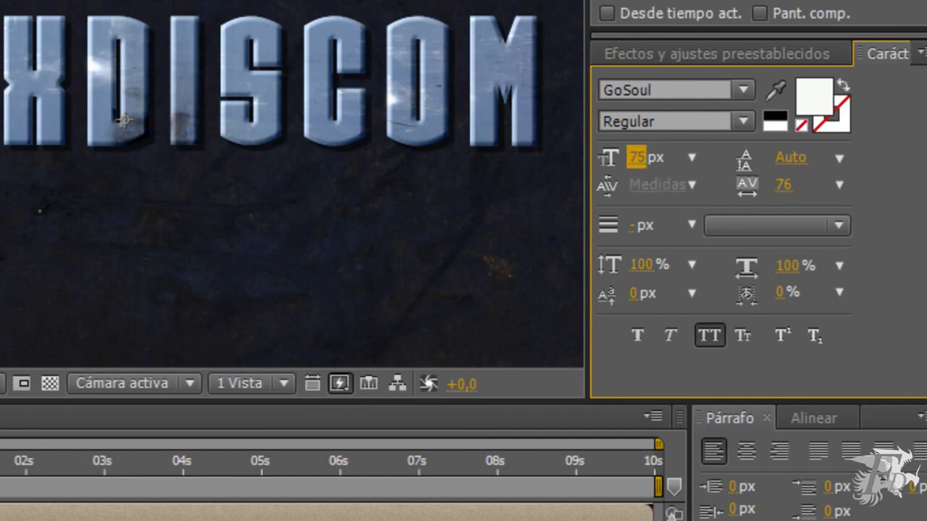
{"action": "left_click", "coordinate": [125, 119]}
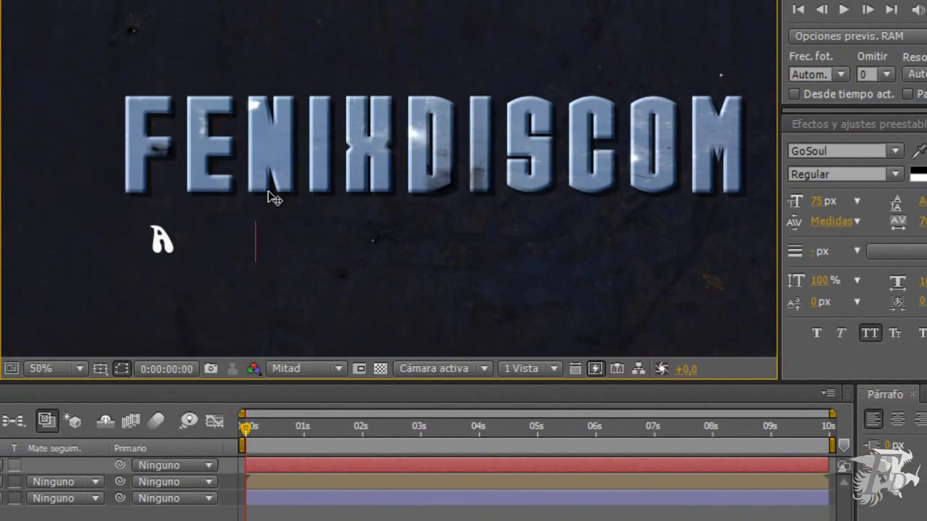
- Type 'APRENDER NO CUESTA NADA' as the subtitle below FENIXDISCOM and zoom the viewer out to 25%
{"action": "type", "text": "PRENDER"}
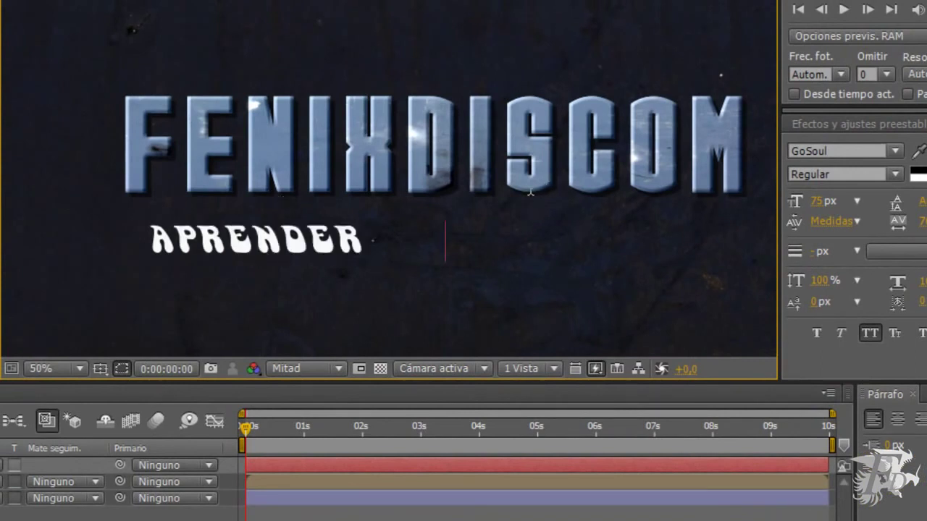
{"action": "type", "text": " NO CUESTA NADA"}
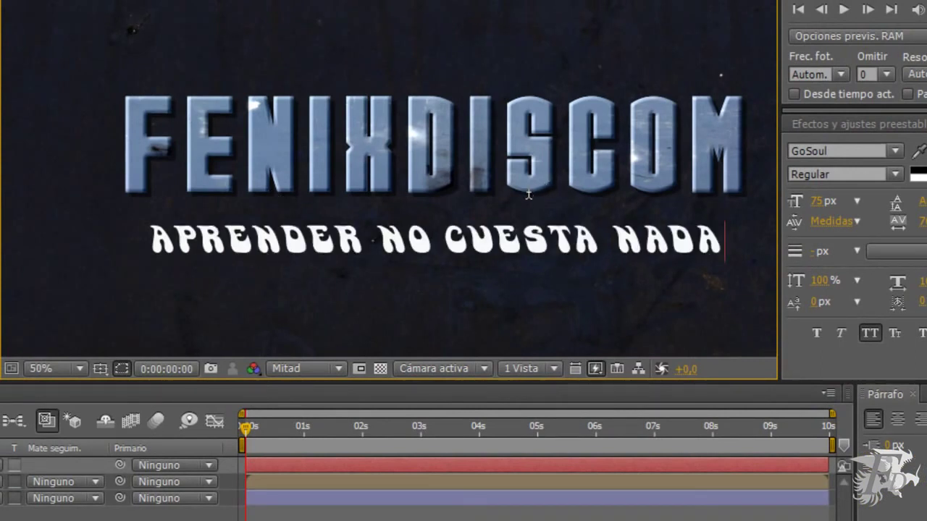
{"action": "scroll", "coordinate": [528, 200], "scroll_direction": "down", "scroll_amount": 1}
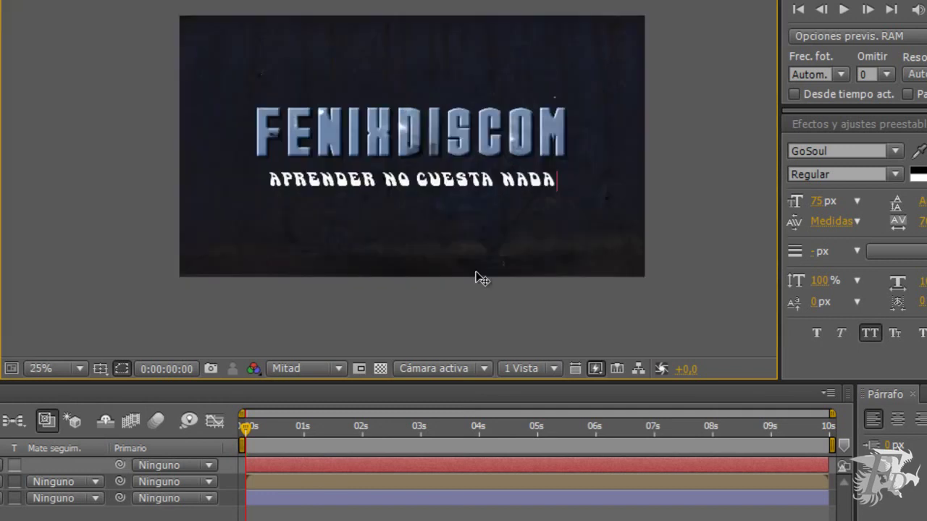